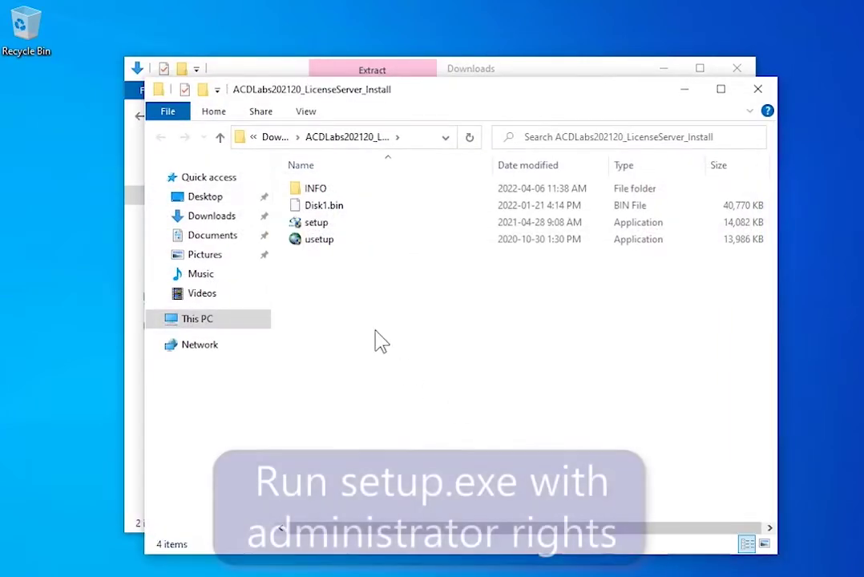
- Run setup from the ACDLabs202120_LicenseServer_Install folder and allow it to make changes to the device
click(345, 233)
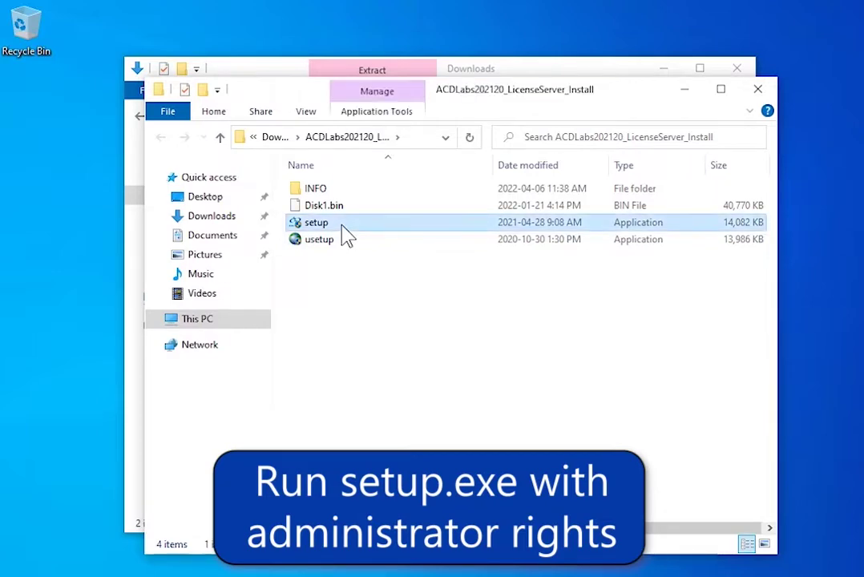
double_click(342, 227)
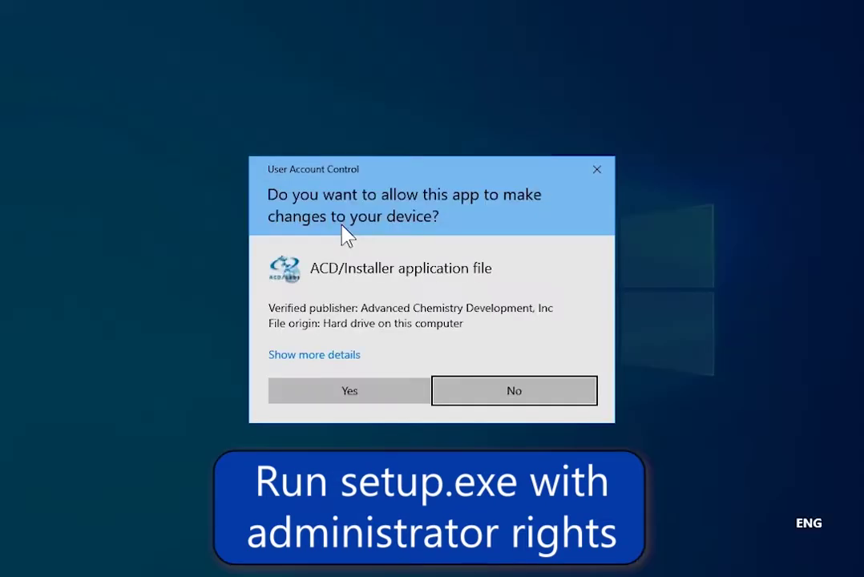
click(335, 391)
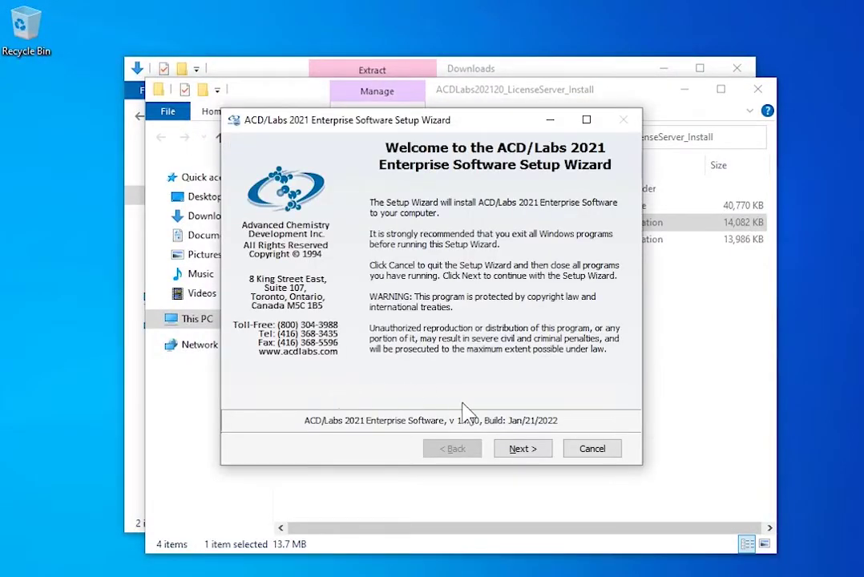
- Proceed past the setup wizard's welcome page and accept the terms of the End-User License Agreement
click(519, 450)
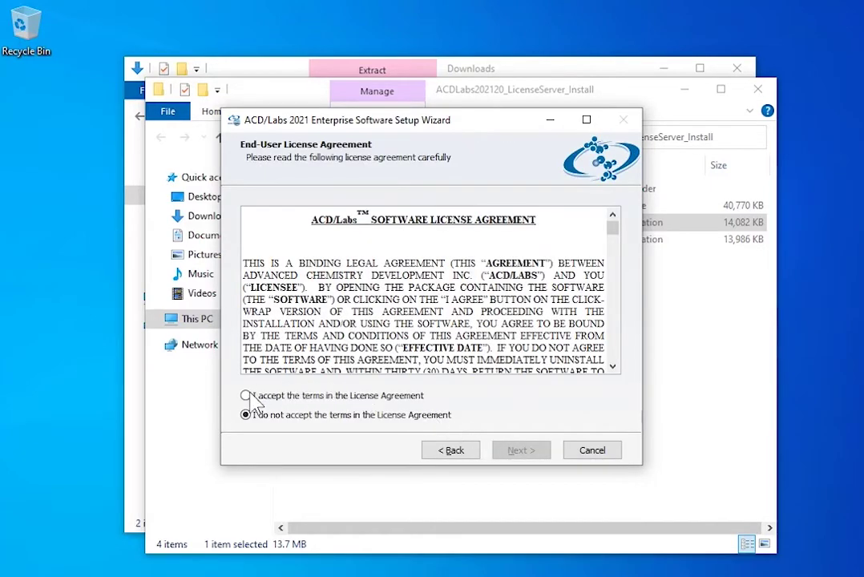
click(245, 396)
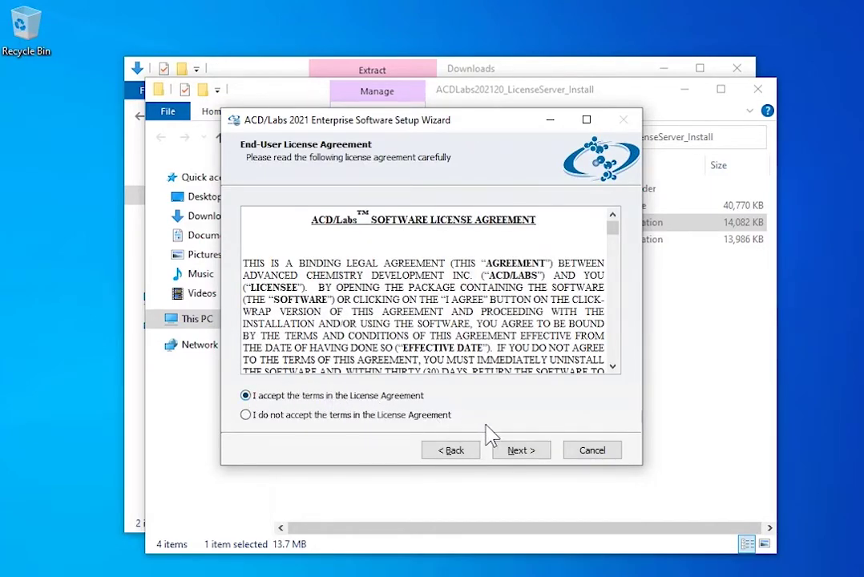
click(516, 450)
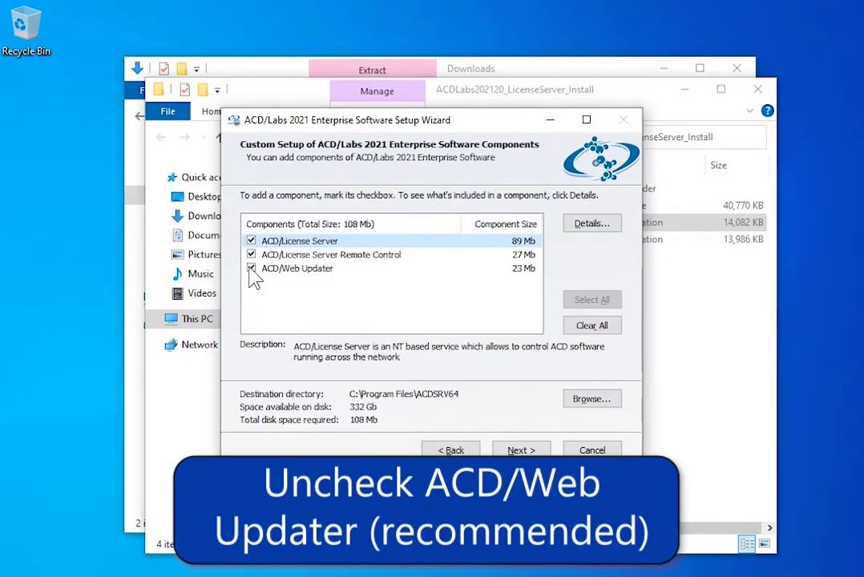
- Exclude ACD/Web Updater from the components to install and keep the destination directory C:\Program Files\ACDSRV64
click(251, 269)
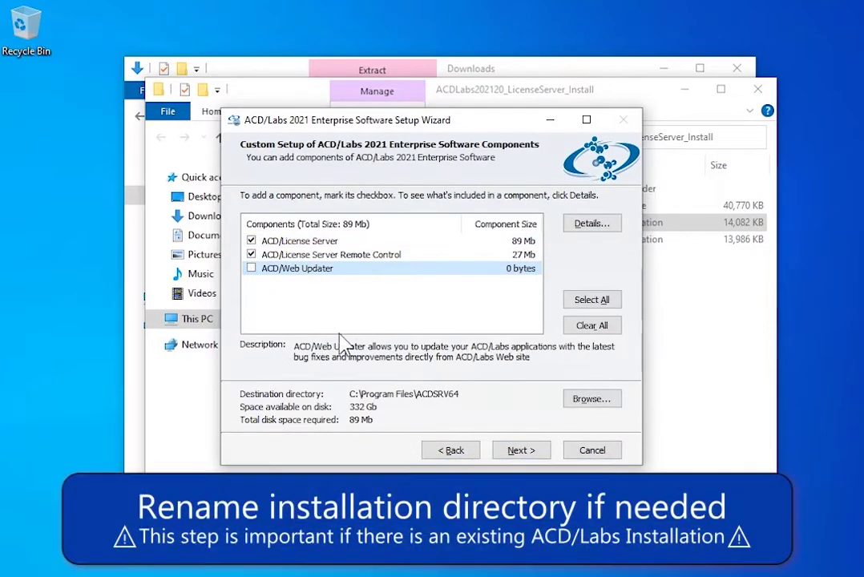
click(585, 403)
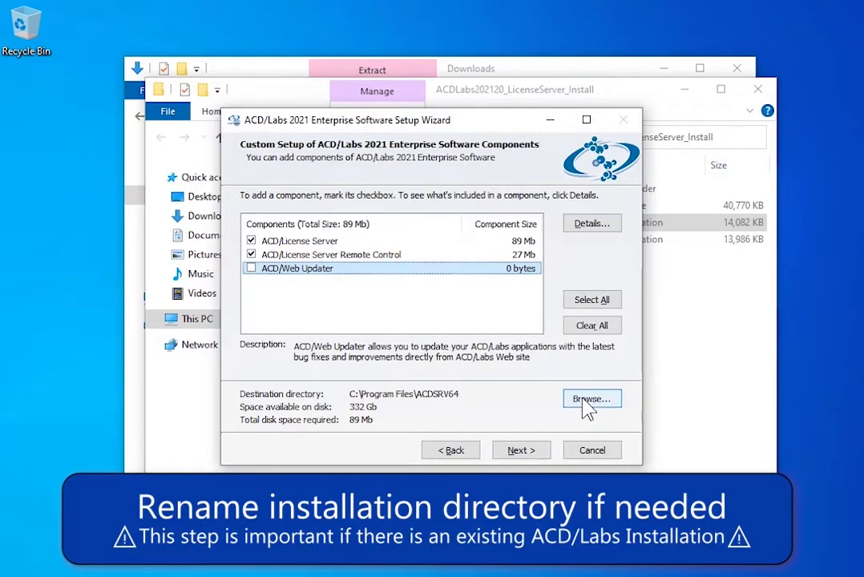
click(524, 454)
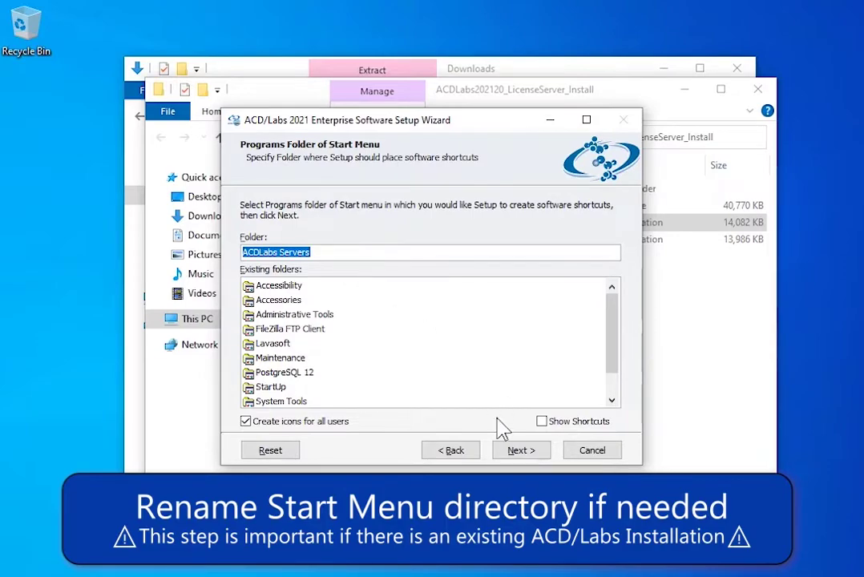
- Accept the ACDLabs Servers Start menu folder and both optional setup commands, and start the installation
click(514, 457)
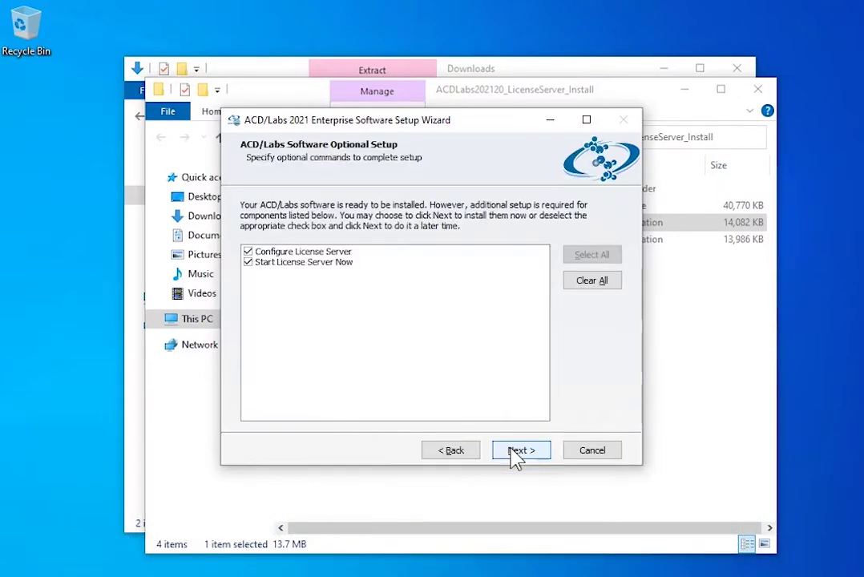
click(515, 454)
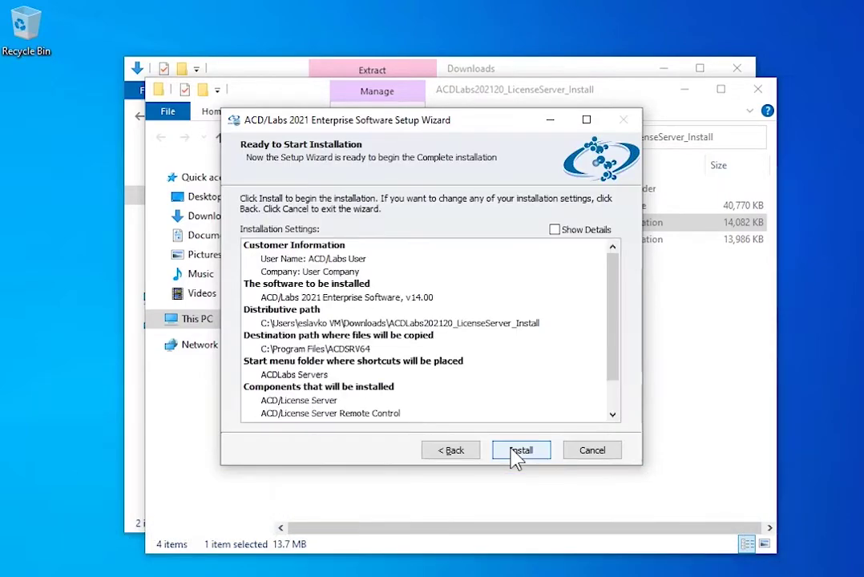
click(517, 453)
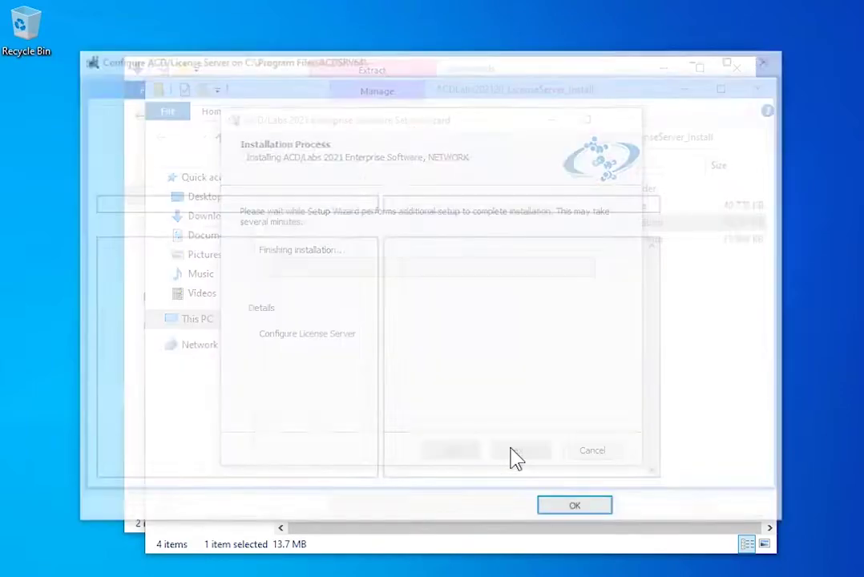
- Paste the registration keys into the license server configuration and confirm them
key(ctrl+v)
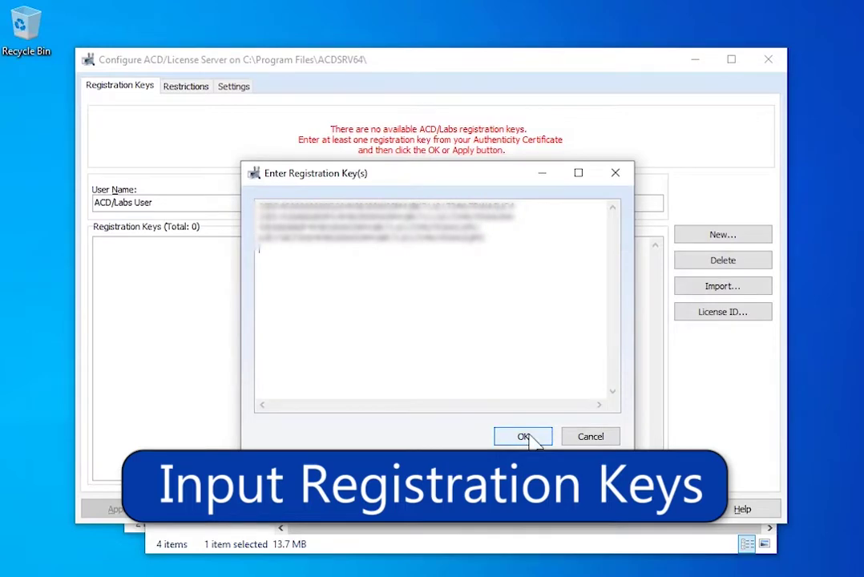
click(524, 437)
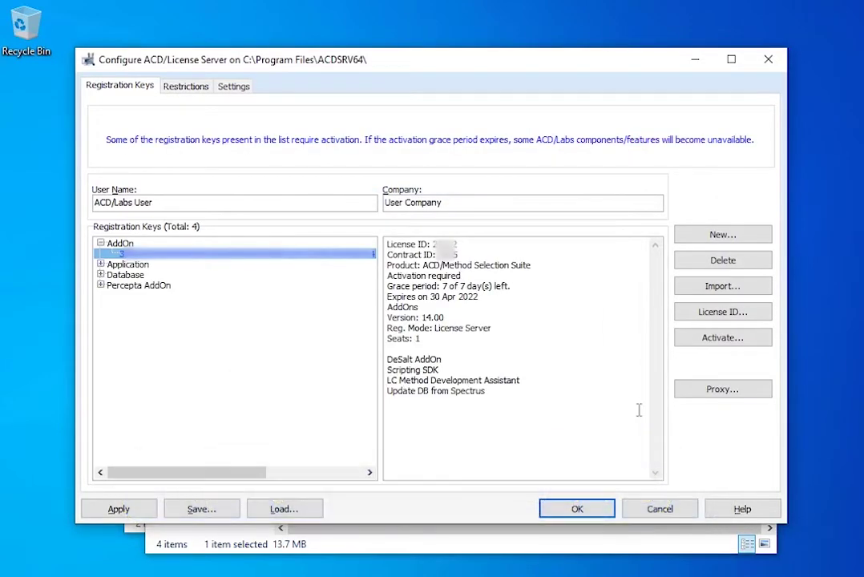
- Activate the entered registration keys and save the license server configuration
click(713, 345)
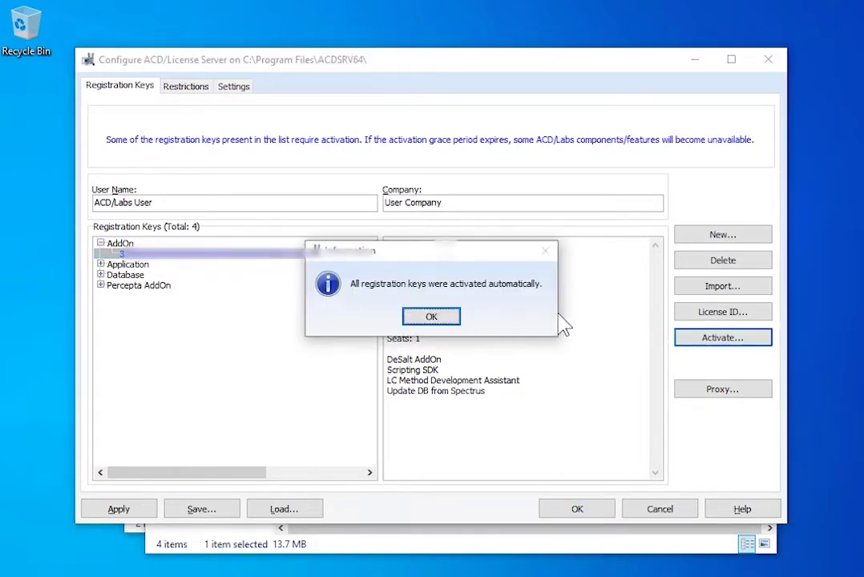
click(454, 319)
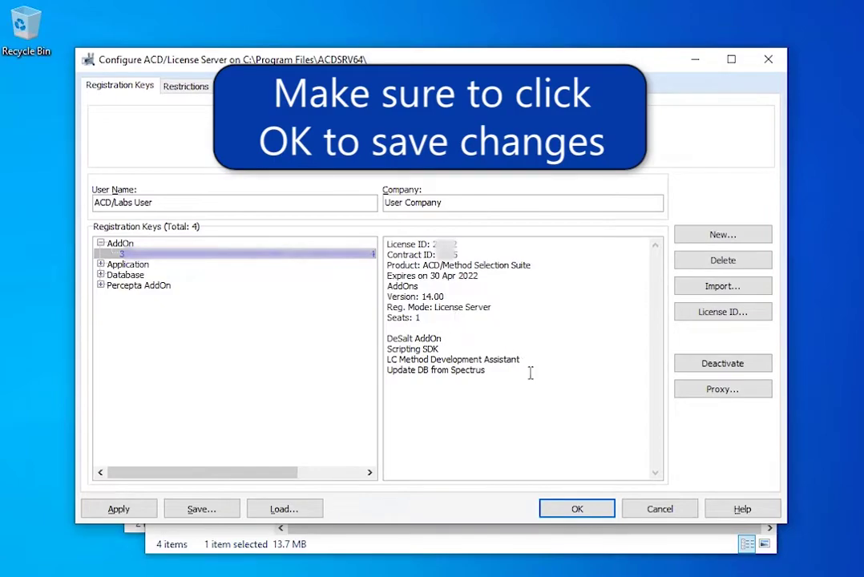
click(574, 510)
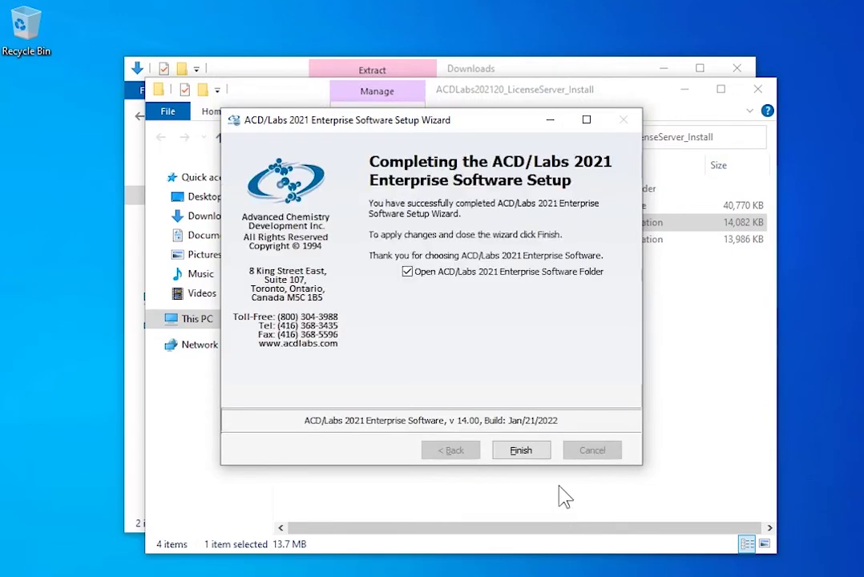
- Finish the setup wizard without opening the ACD/Labs 2021 Enterprise Software folder
click(407, 273)
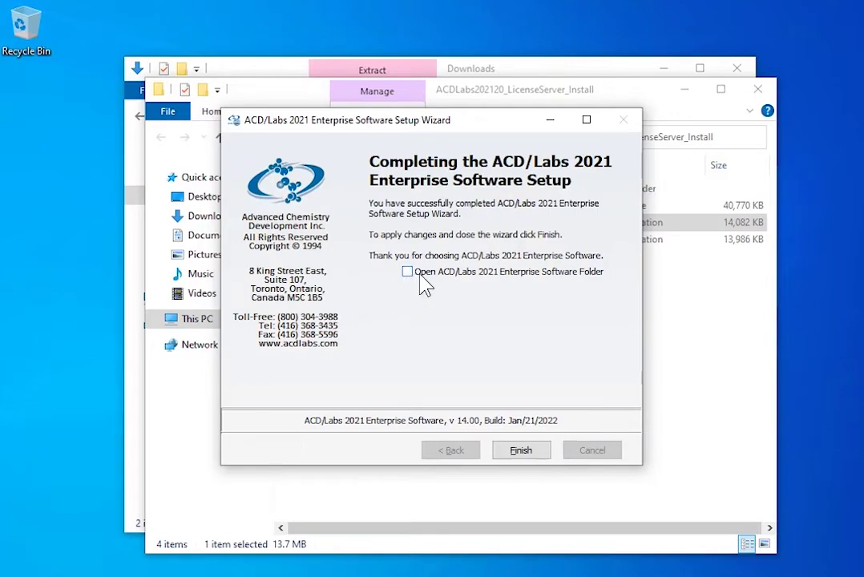
click(529, 453)
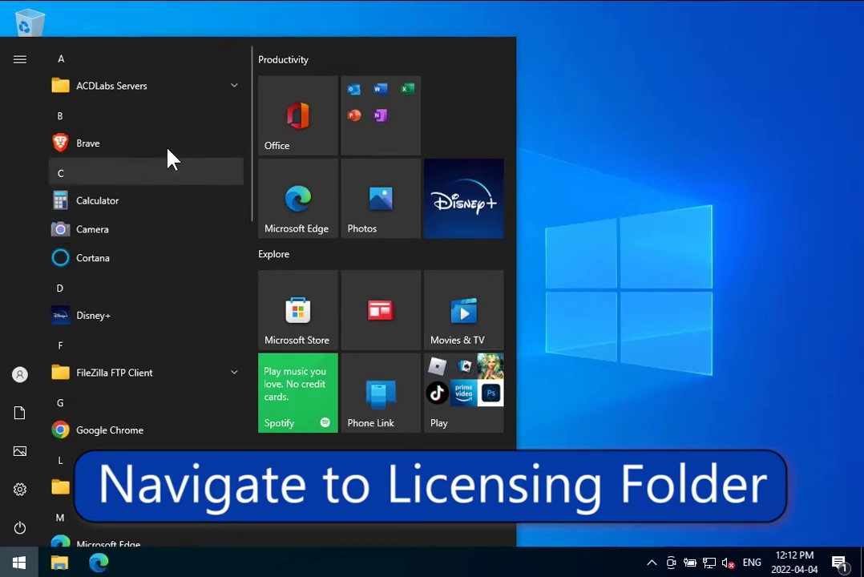
- Open the Licensing folder of ACDLabs Servers and run Configure License Server with administrator rights
click(157, 88)
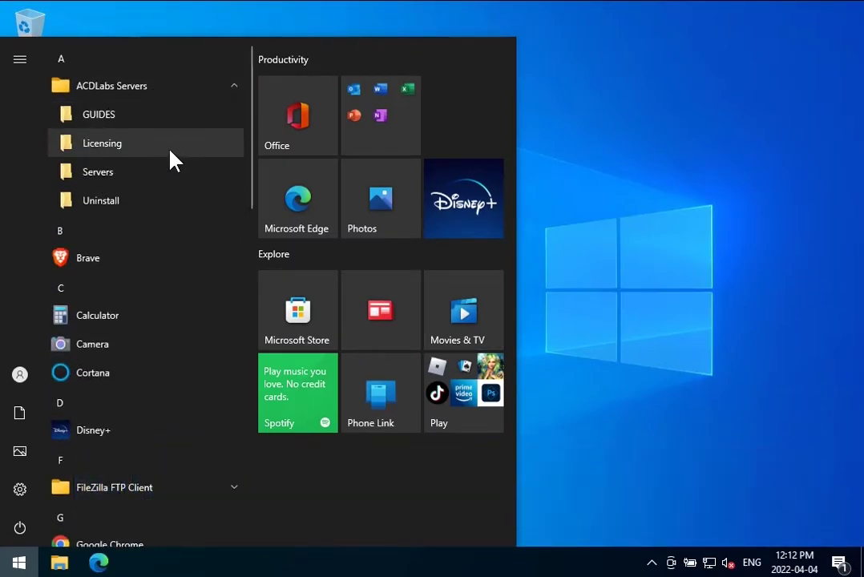
click(170, 158)
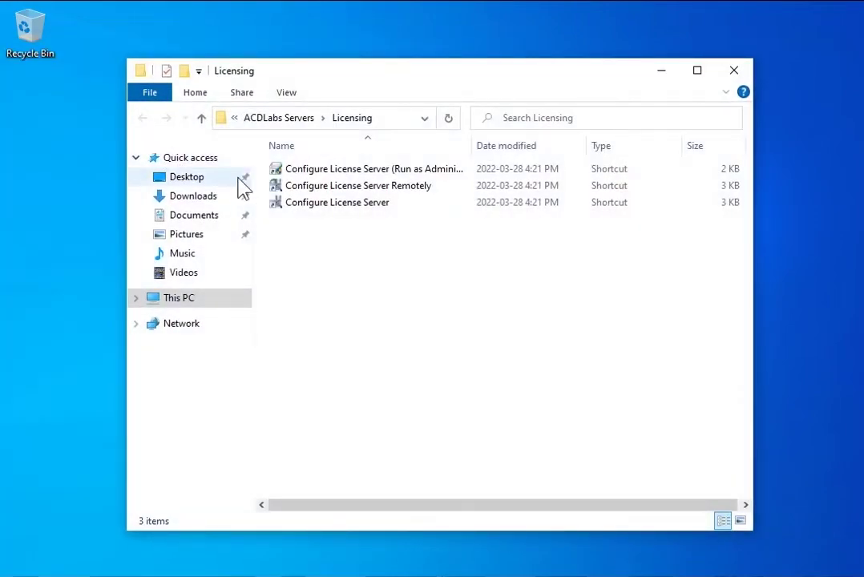
double_click(323, 169)
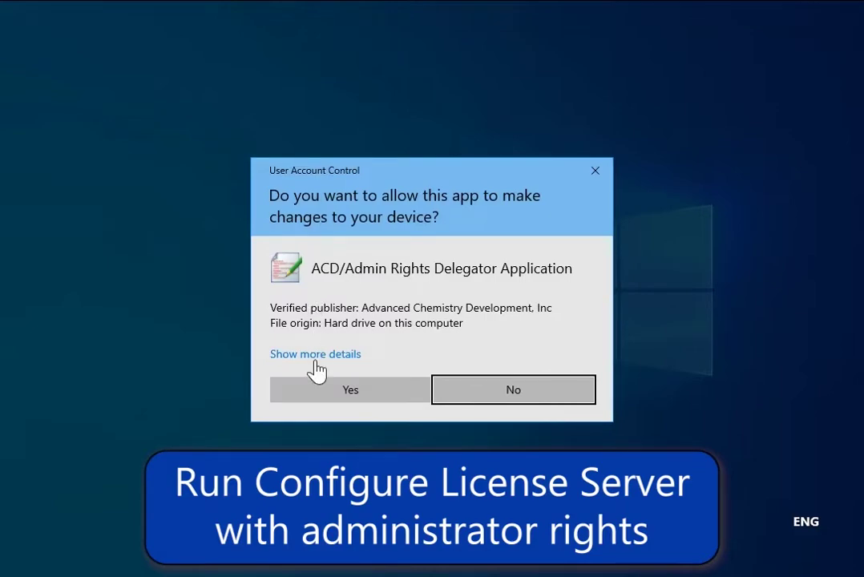
click(323, 392)
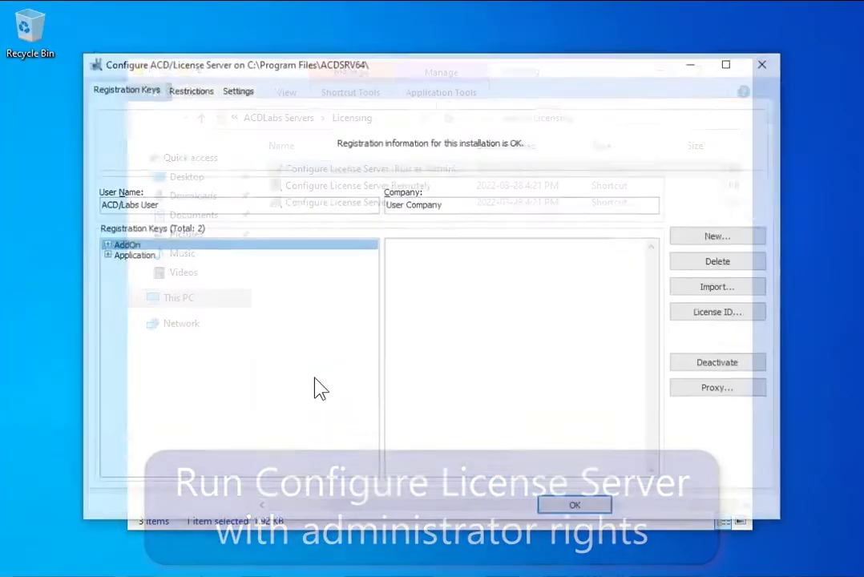
- Examine the details of the registration key under Application to determine its license type
click(105, 256)
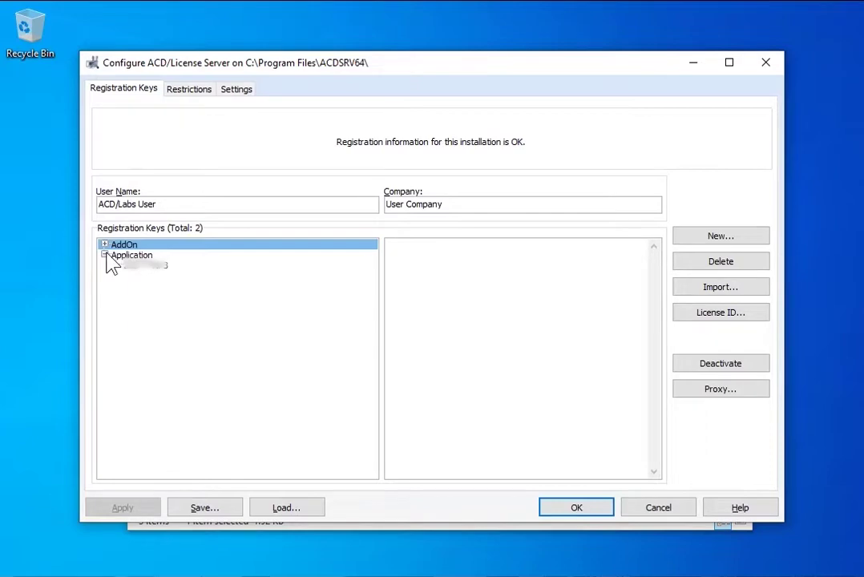
click(164, 267)
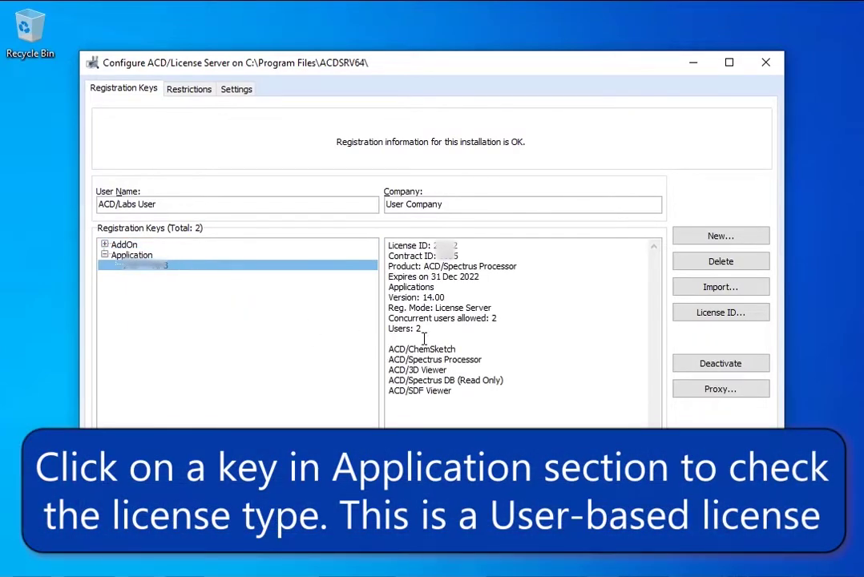
drag(429, 328, 398, 329)
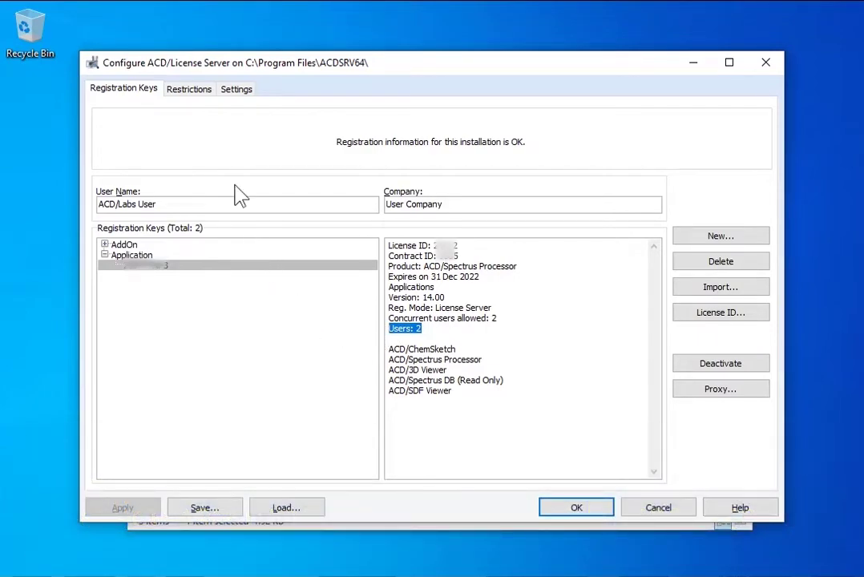
- Check the program restrictions by Seats to see whether Others is enabled for ACD/Spectrus Processor
click(190, 92)
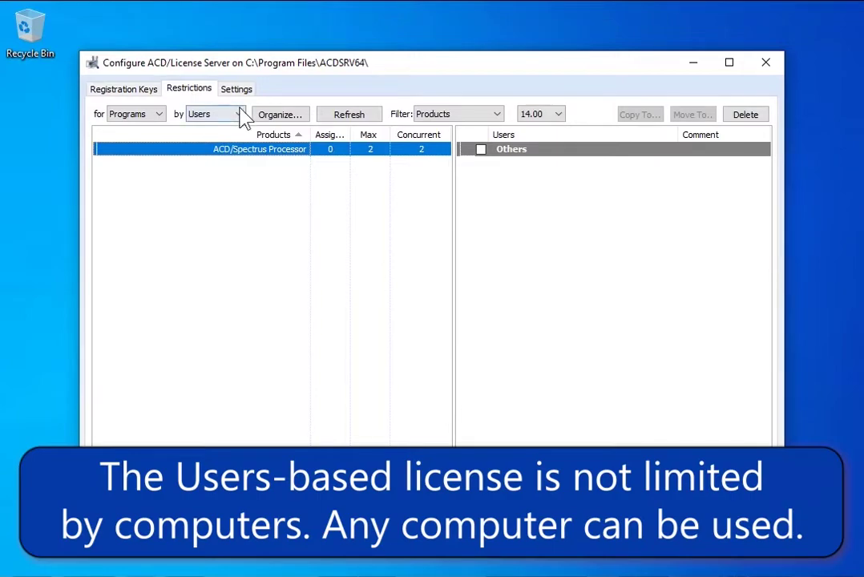
click(240, 117)
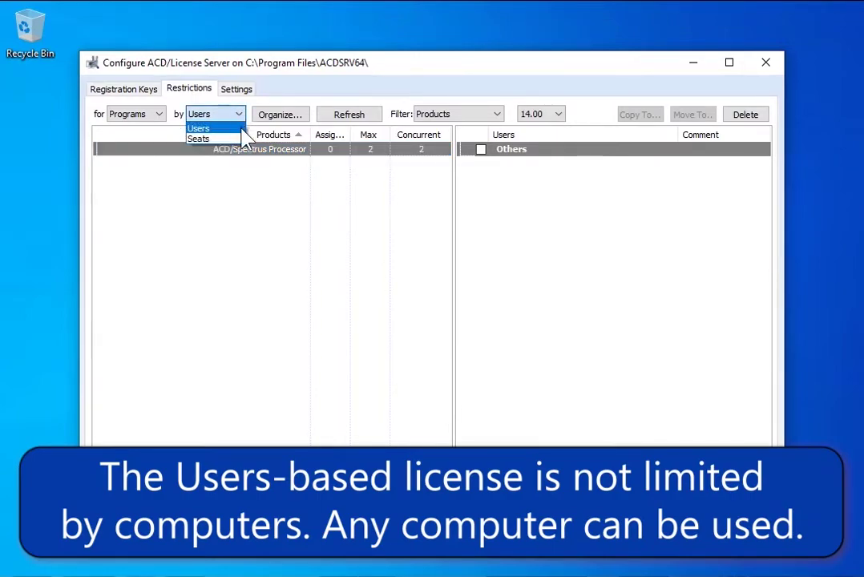
key(Down)
key(Return)
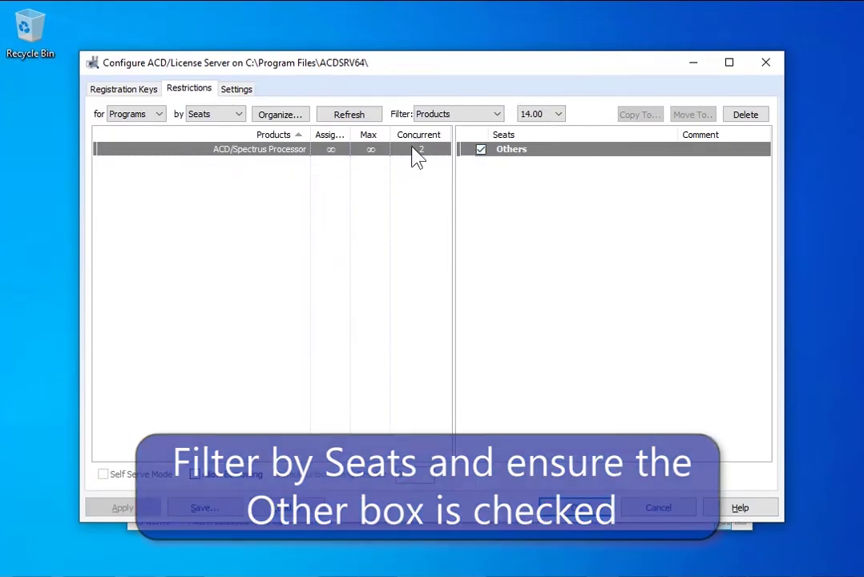
- List the program restrictions by Users and create the new users user1 and user2
click(240, 116)
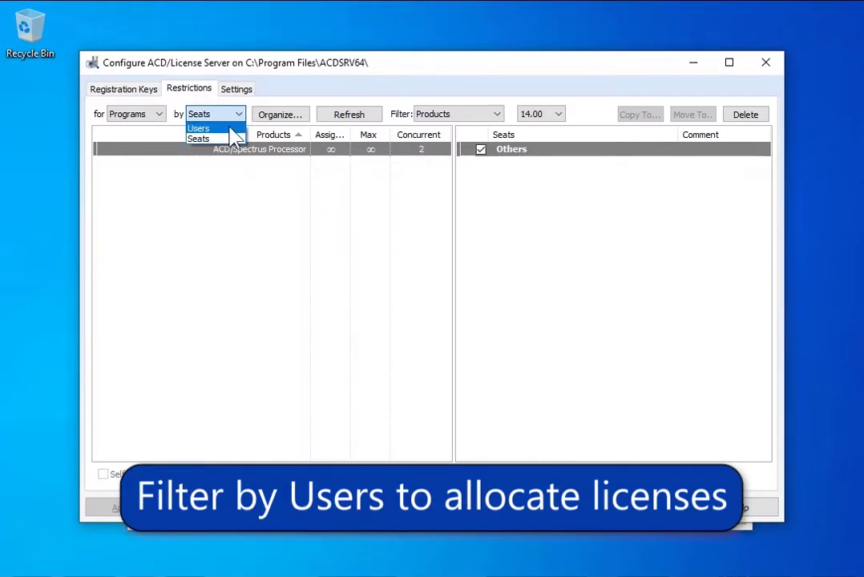
click(230, 127)
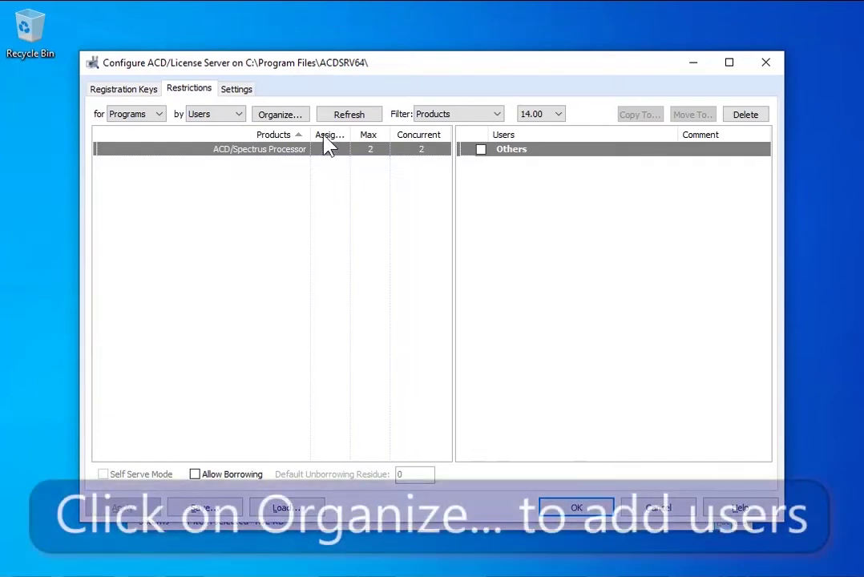
click(299, 116)
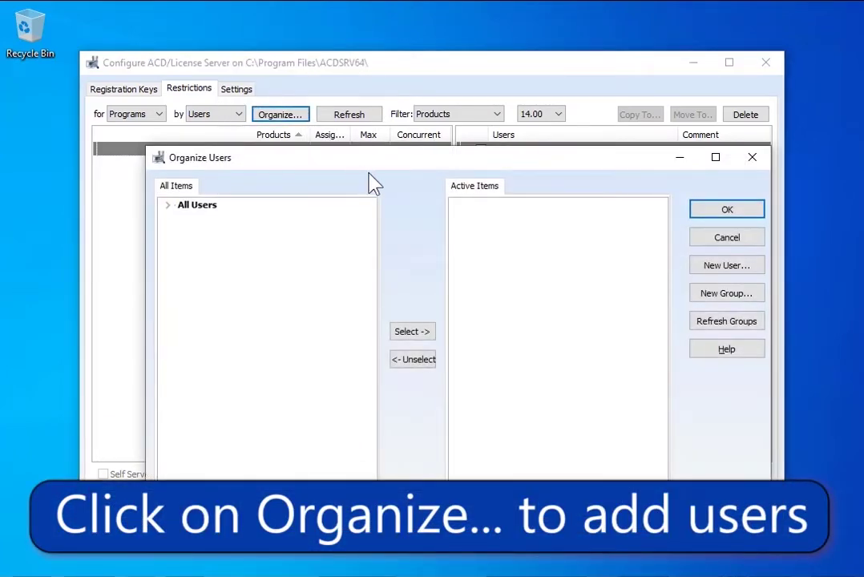
click(705, 270)
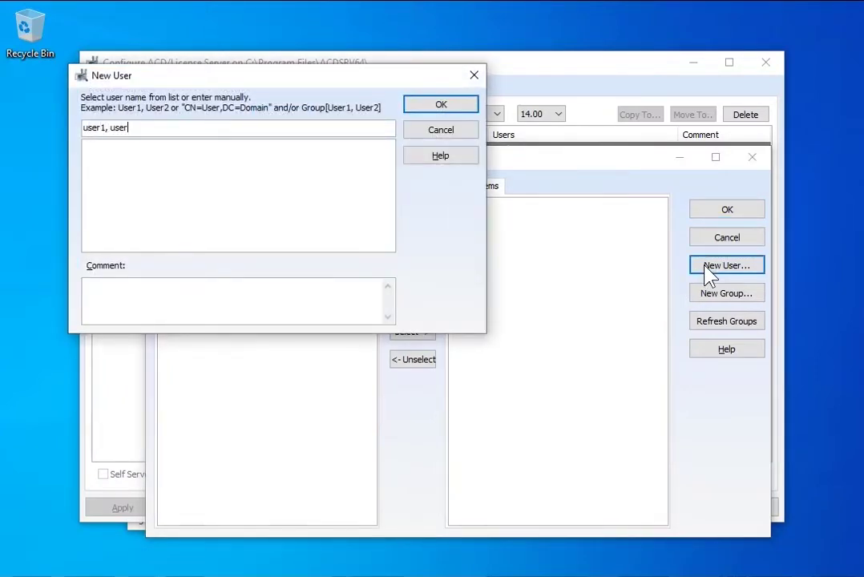
click(446, 106)
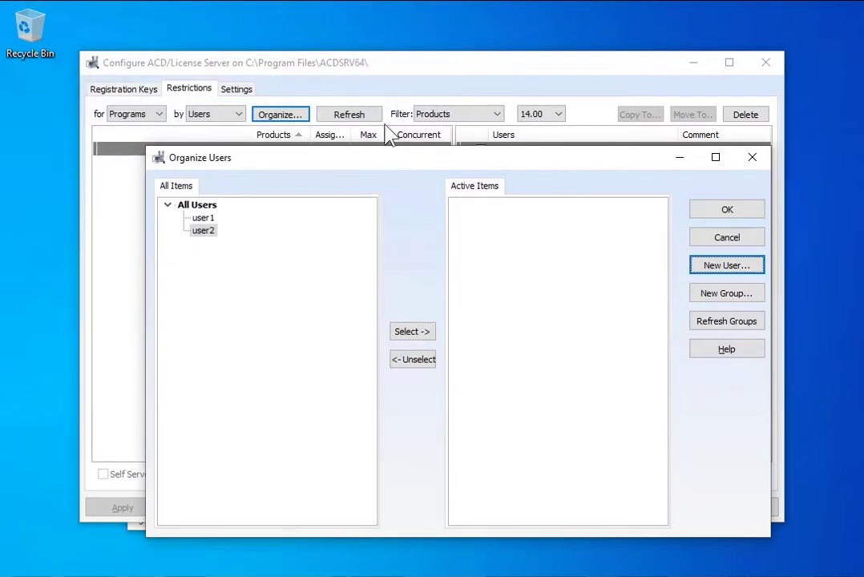
- Add user1 and user2 to the active items and allocate ACD/Spectrus Processor to both of them
click(205, 219)
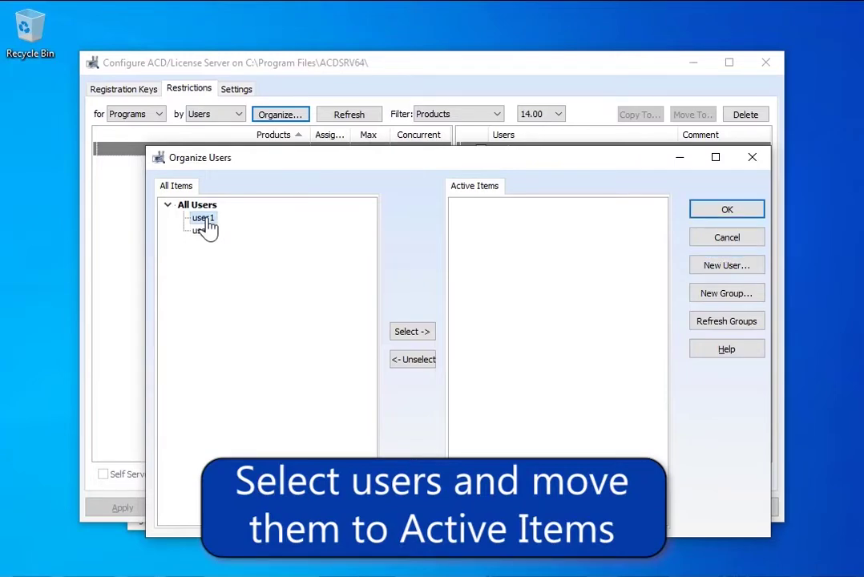
click(408, 335)
click(412, 337)
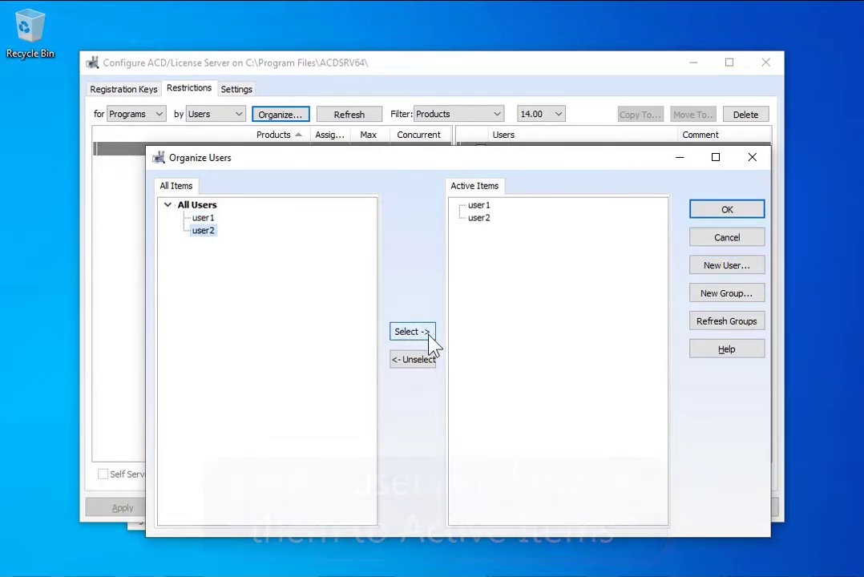
click(718, 213)
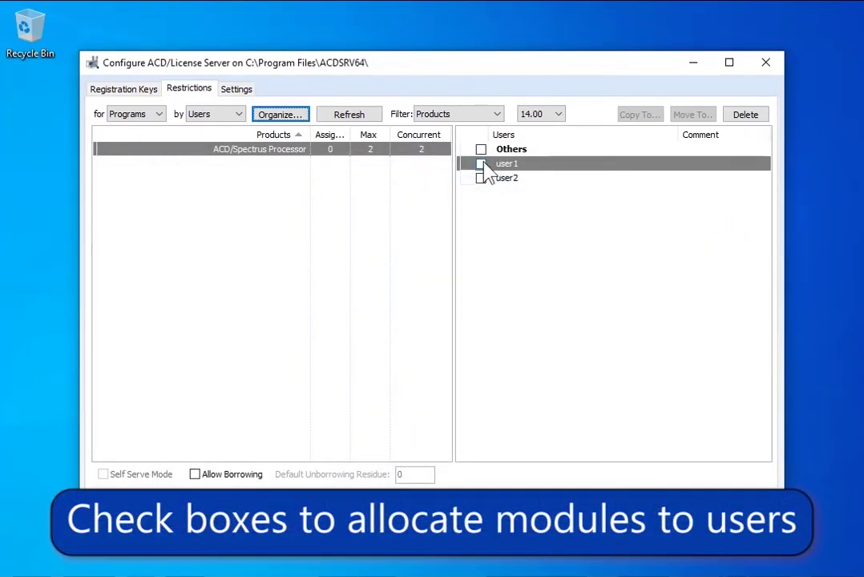
click(481, 164)
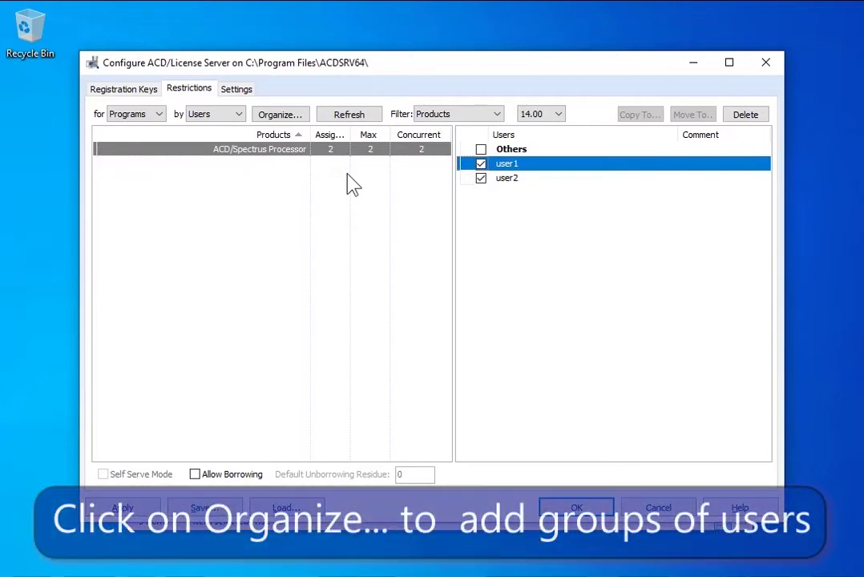
- Create the new users user3 and user4 and a new user group called group1
click(281, 115)
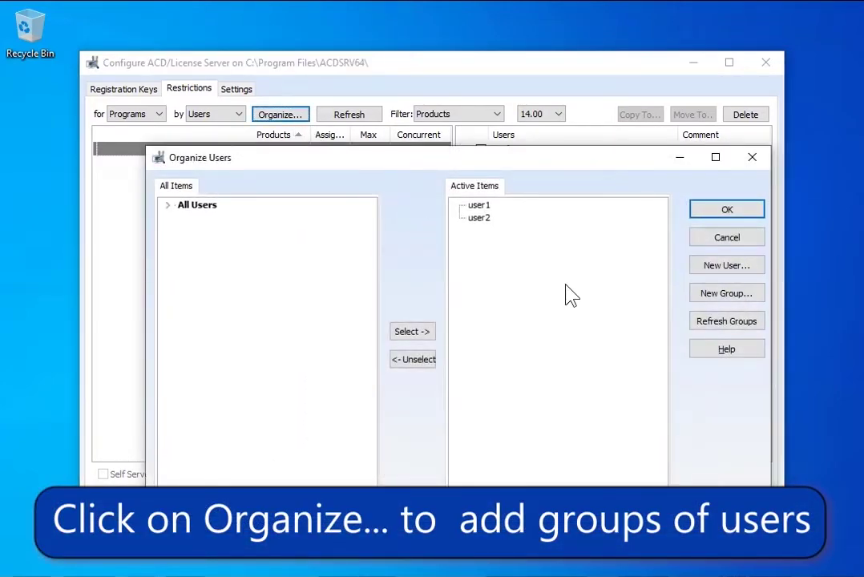
click(718, 272)
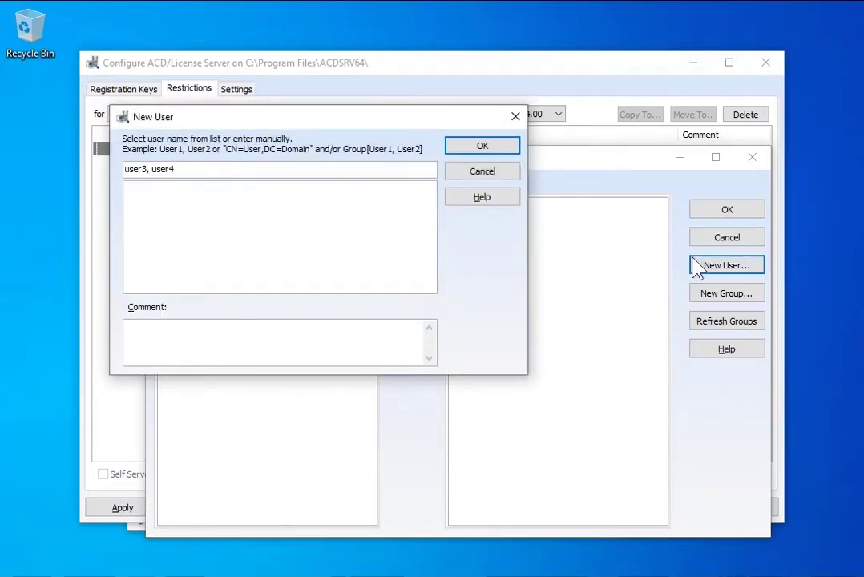
click(502, 148)
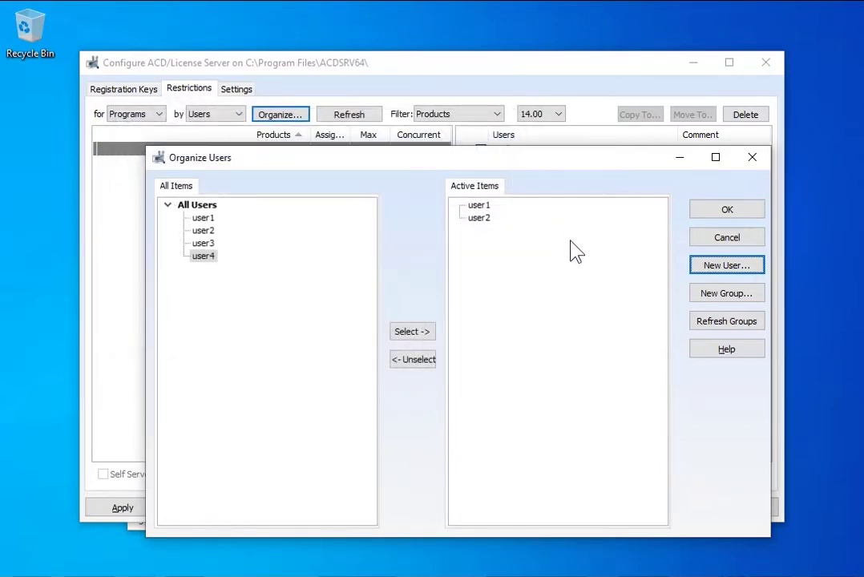
click(712, 296)
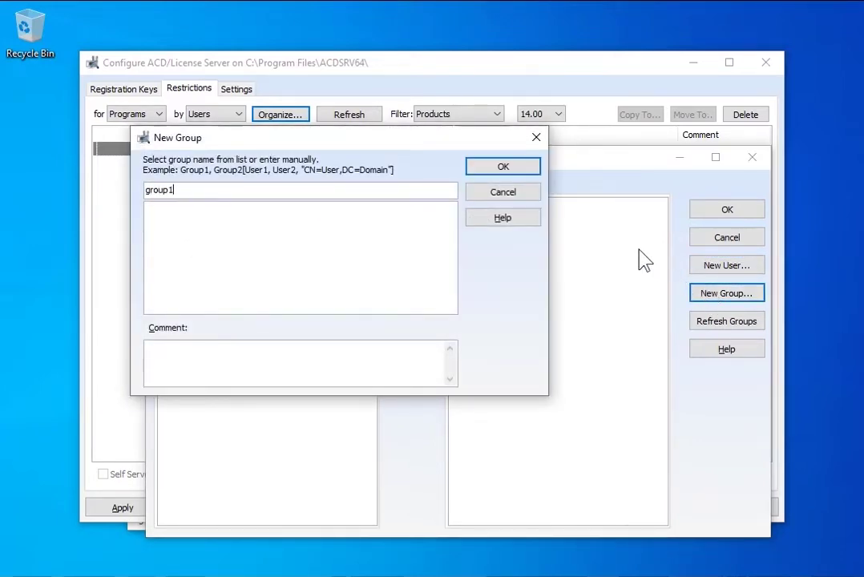
click(525, 170)
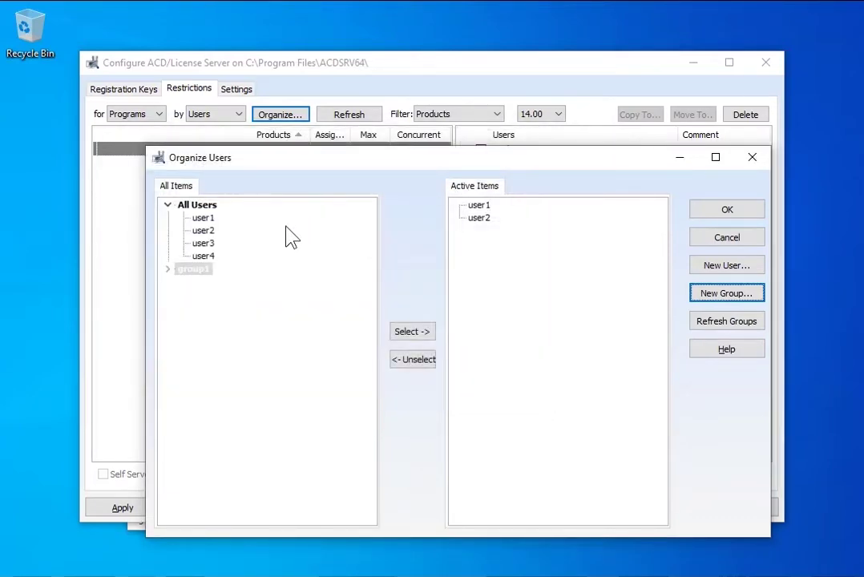
- Add user3 and user4 to the group group1
right_click(201, 273)
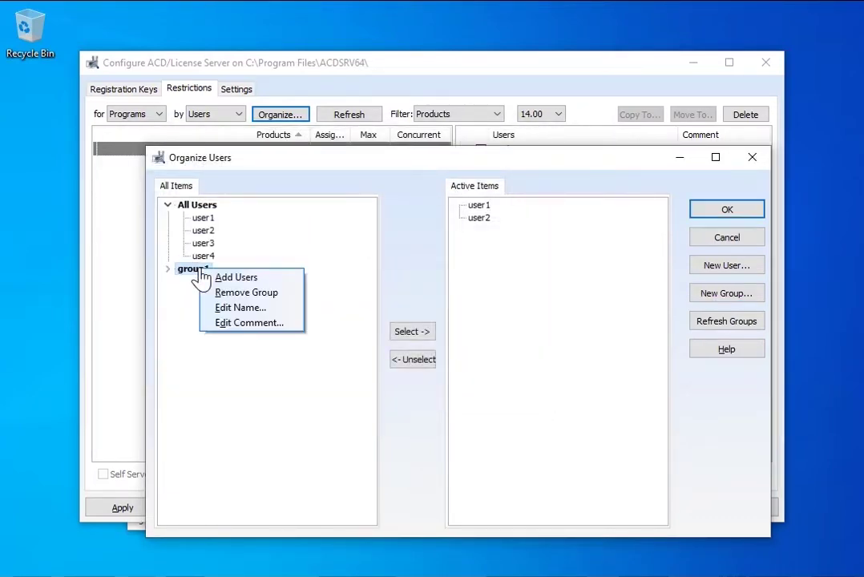
click(265, 278)
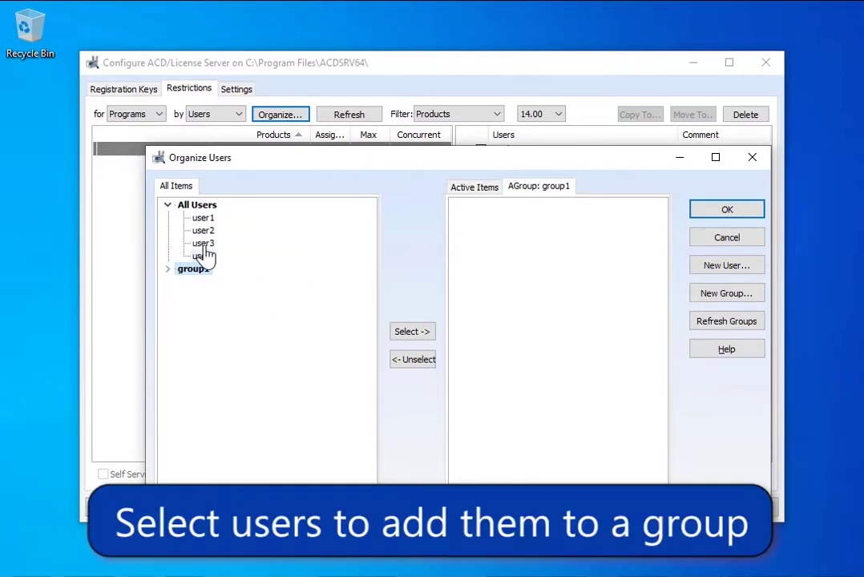
click(204, 244)
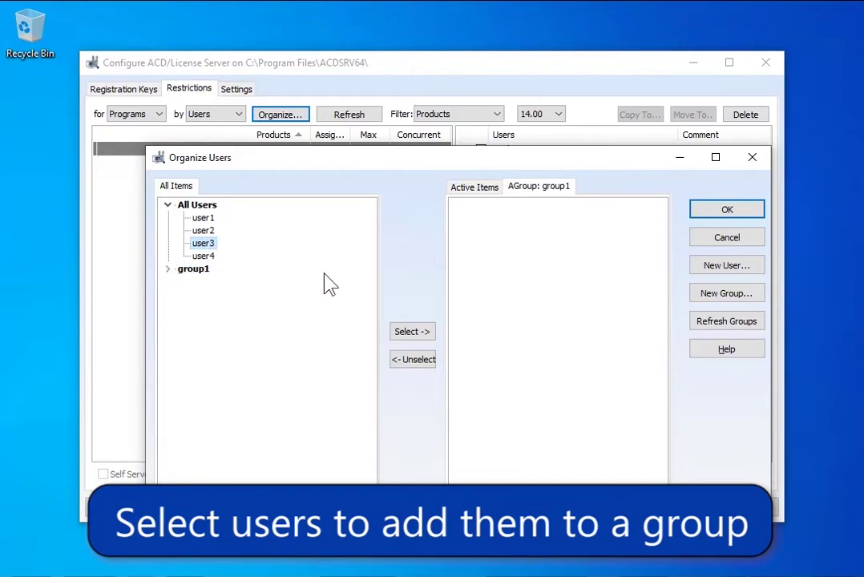
click(410, 337)
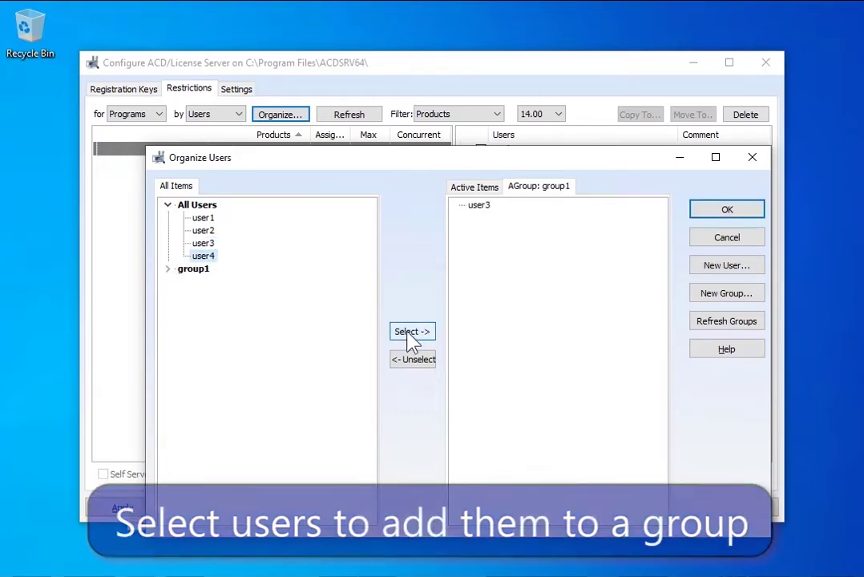
click(410, 336)
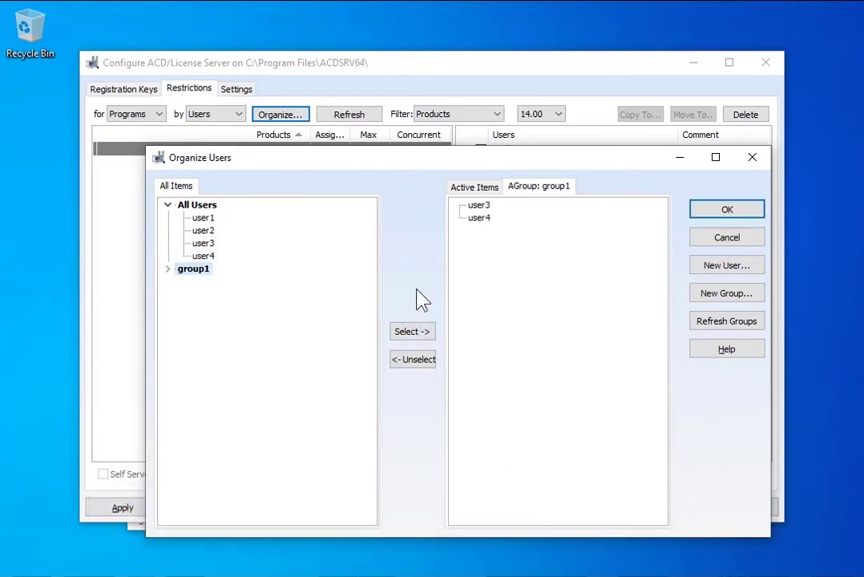
- Add group1 to the active items of the user restrictions and accept the change
click(453, 191)
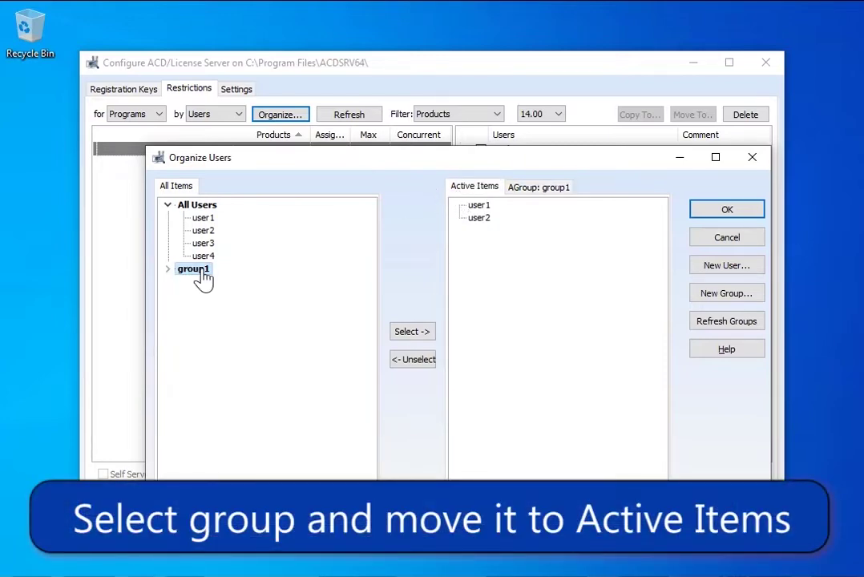
click(403, 336)
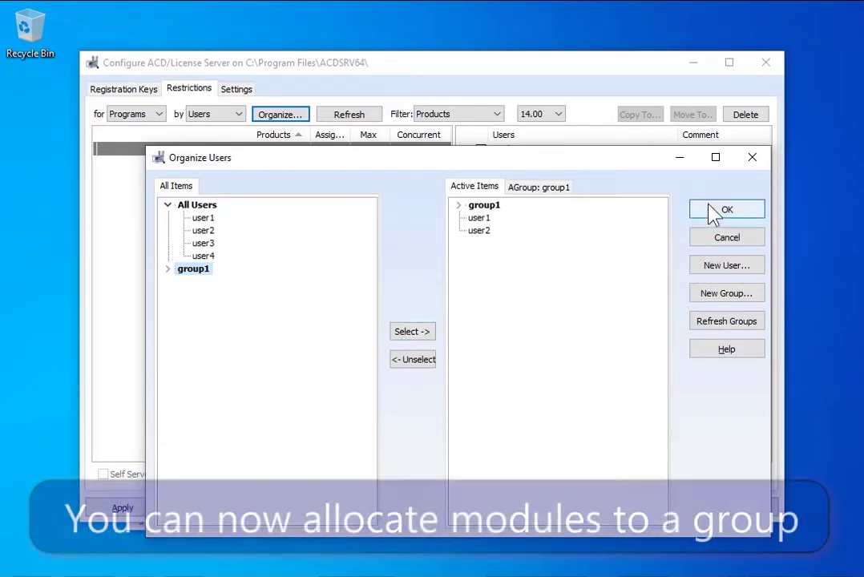
click(713, 213)
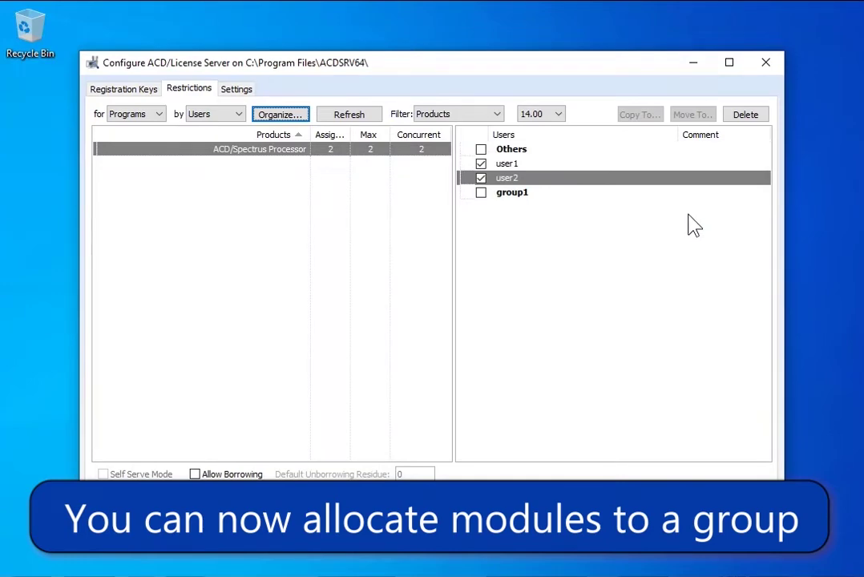
- Allocate ACD/Spectrus Processor to group1 instead of user1 and user2, and apply the restrictions
click(480, 164)
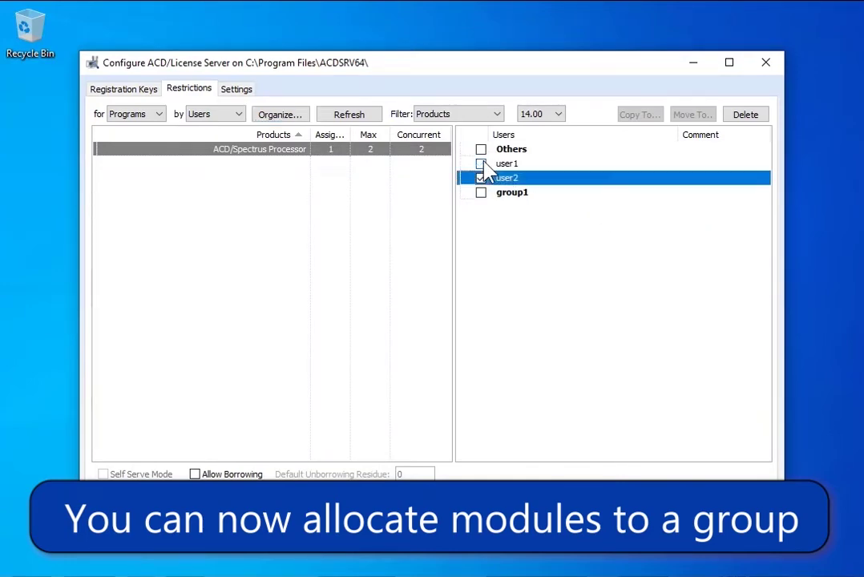
click(481, 178)
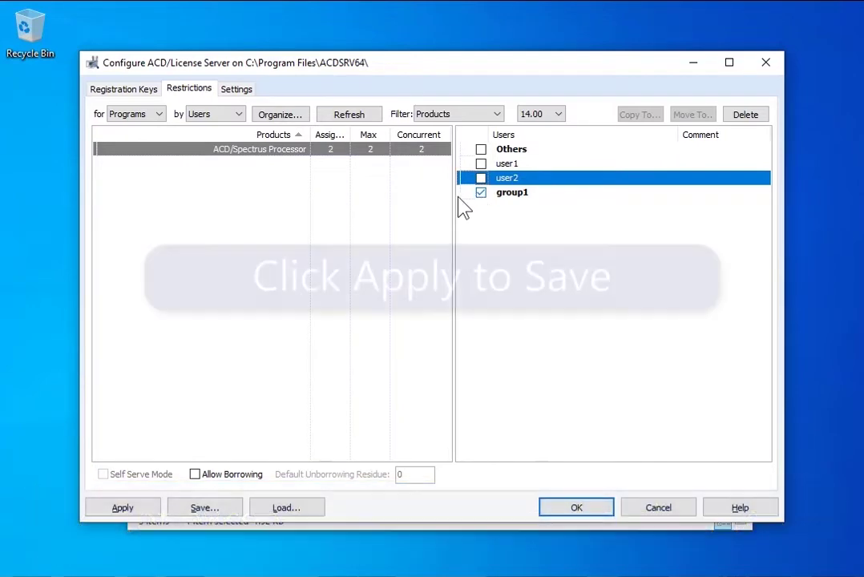
click(126, 511)
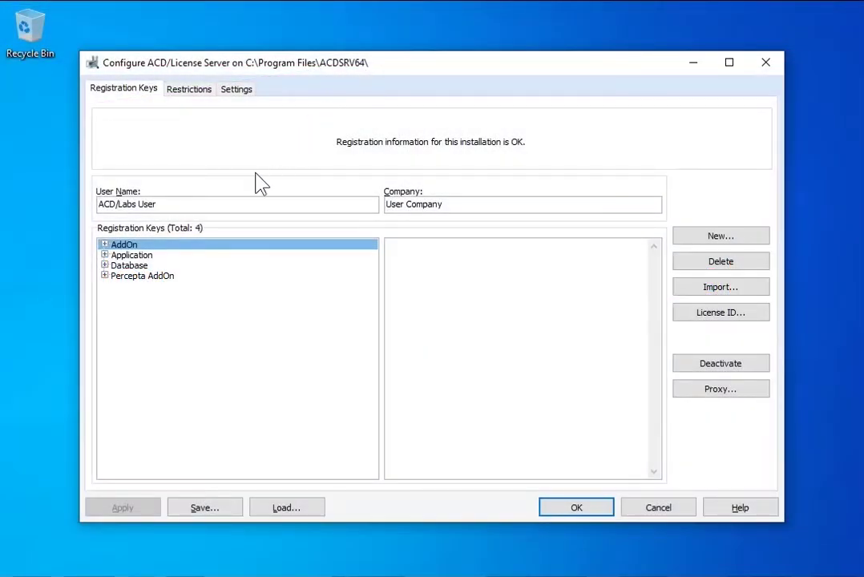
- Examine the details of the registration key under Application, checking the Seats entry for its license type
click(104, 254)
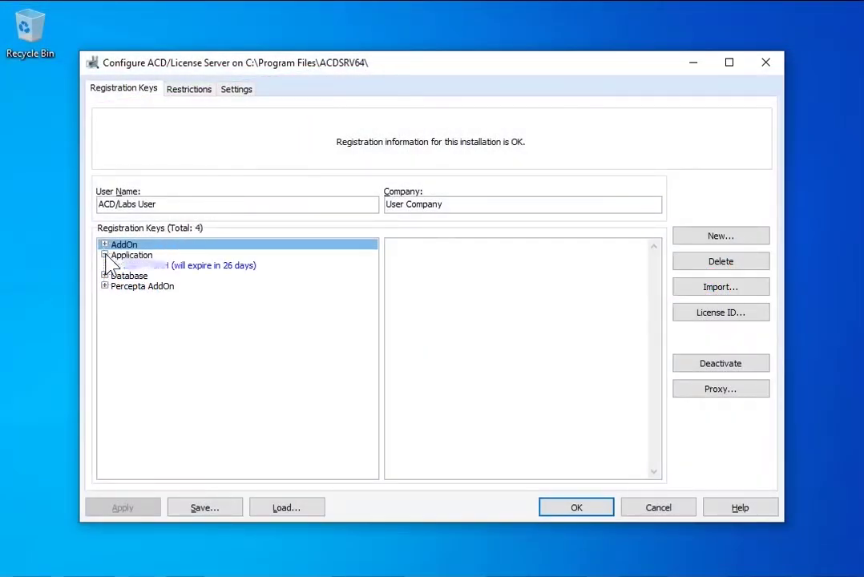
click(198, 267)
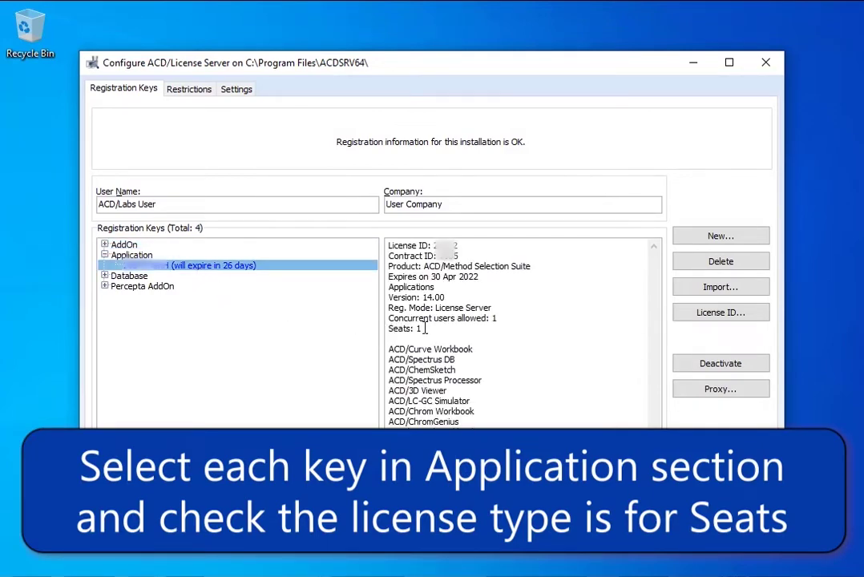
drag(426, 329, 391, 327)
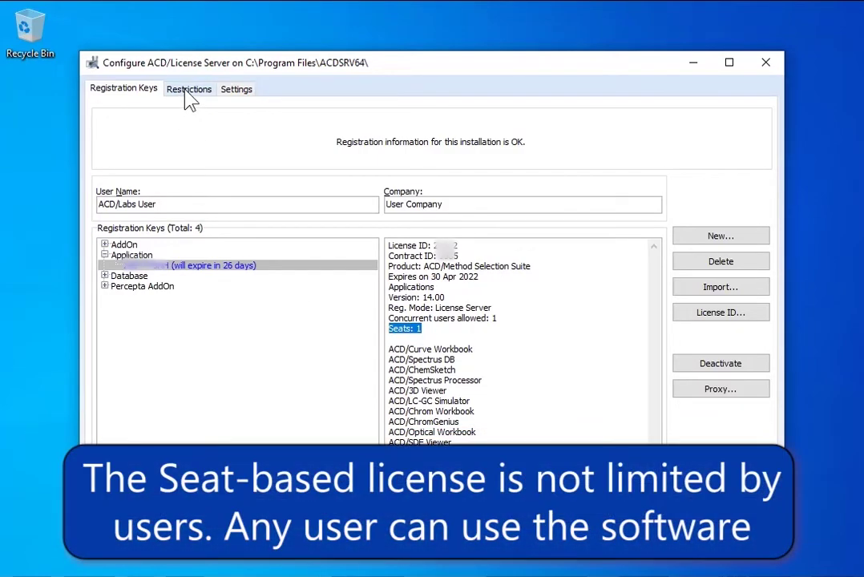
- Check the program restrictions by Users to see whether Others is enabled for ACD/Method Selection Suite
click(189, 91)
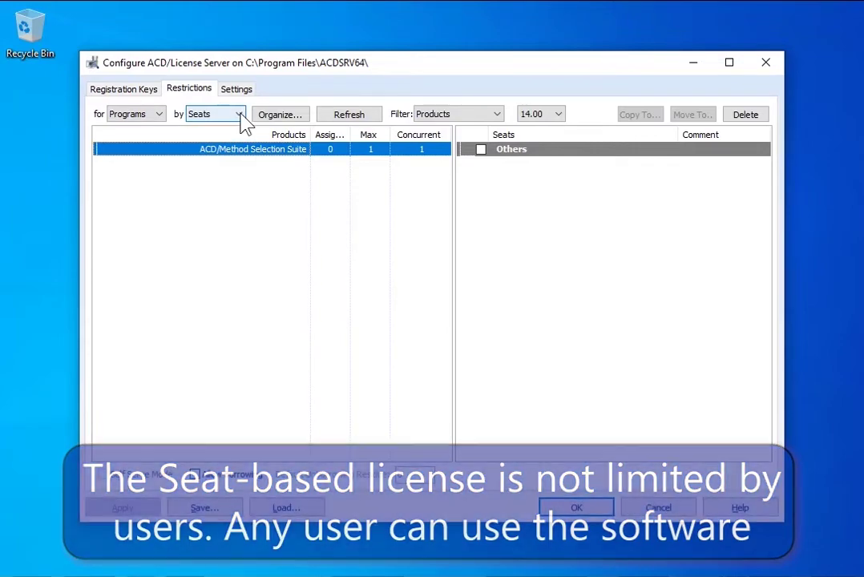
click(239, 115)
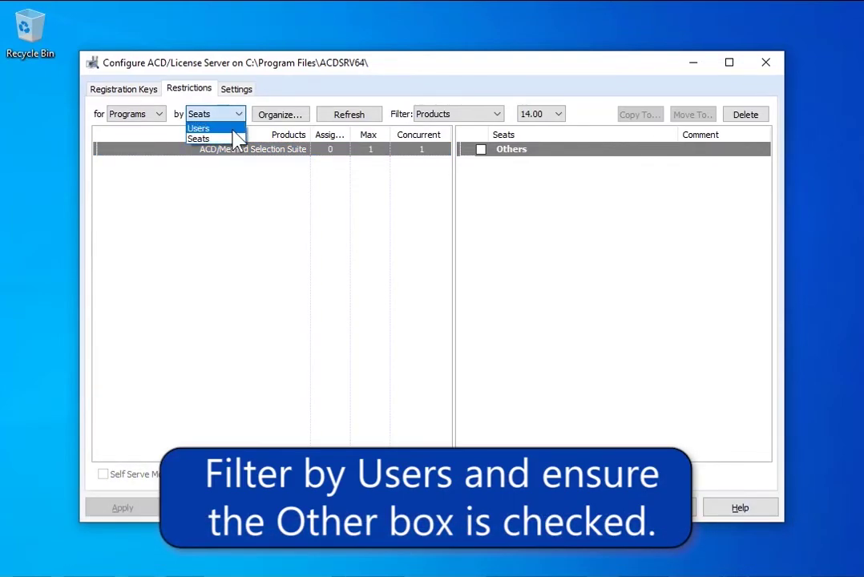
click(233, 129)
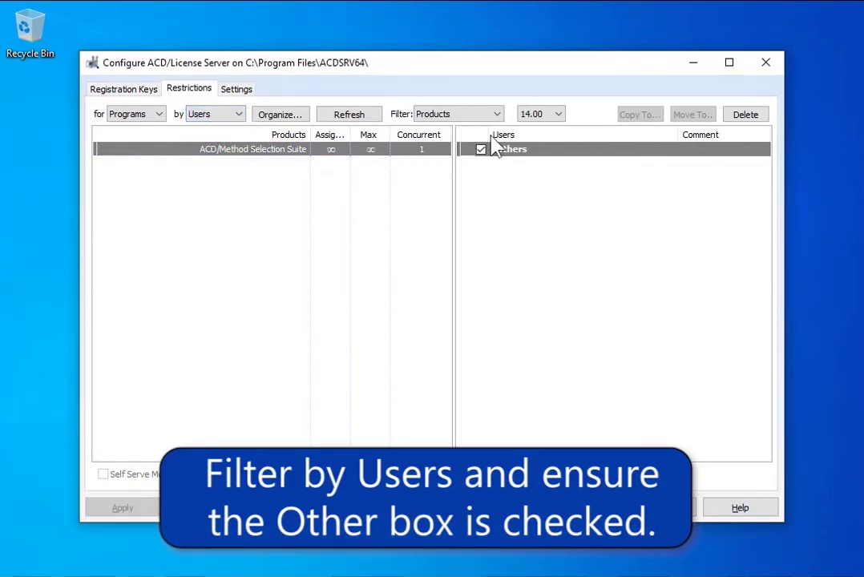
click(517, 158)
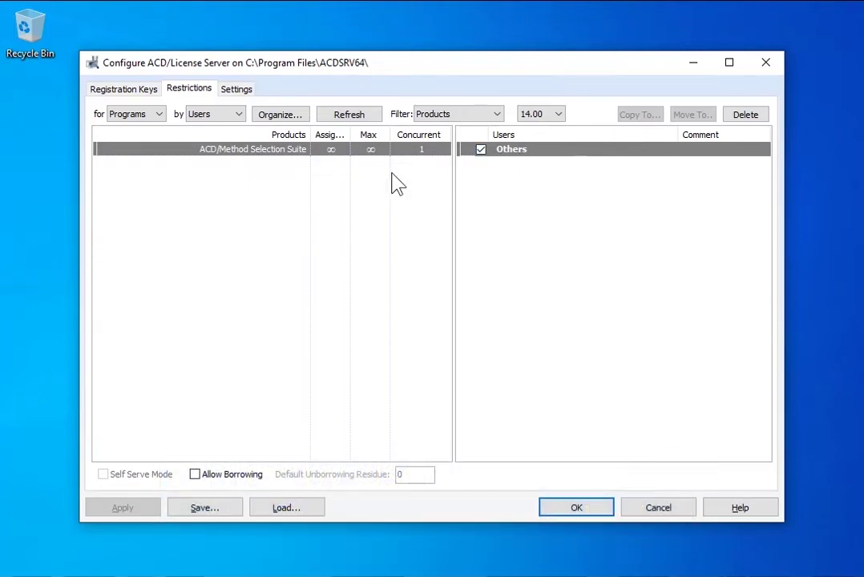
- List the program restrictions by Seats and create the new seat COMPUTER-1
click(237, 115)
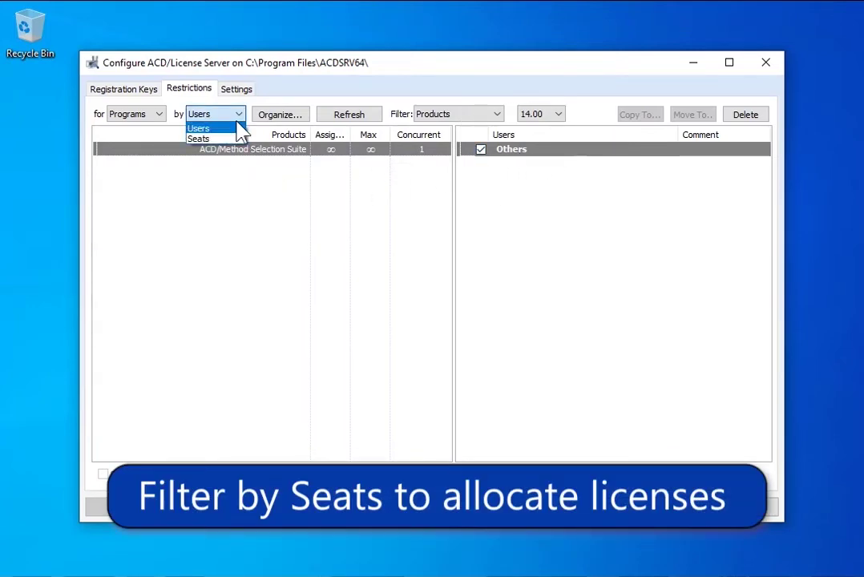
click(230, 139)
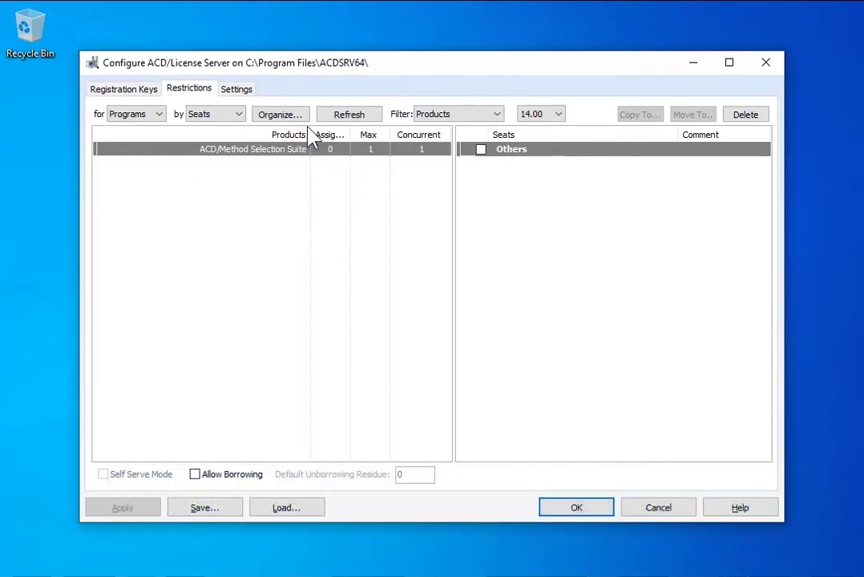
click(295, 115)
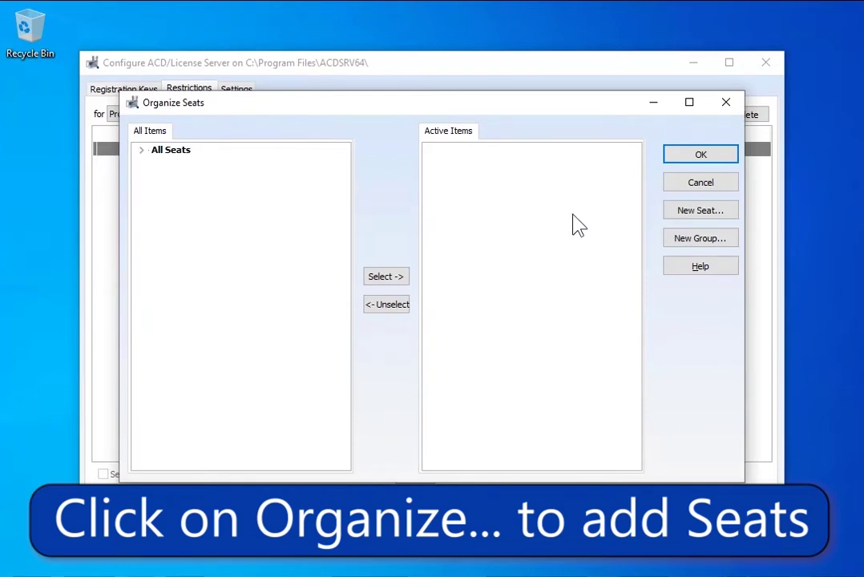
click(678, 222)
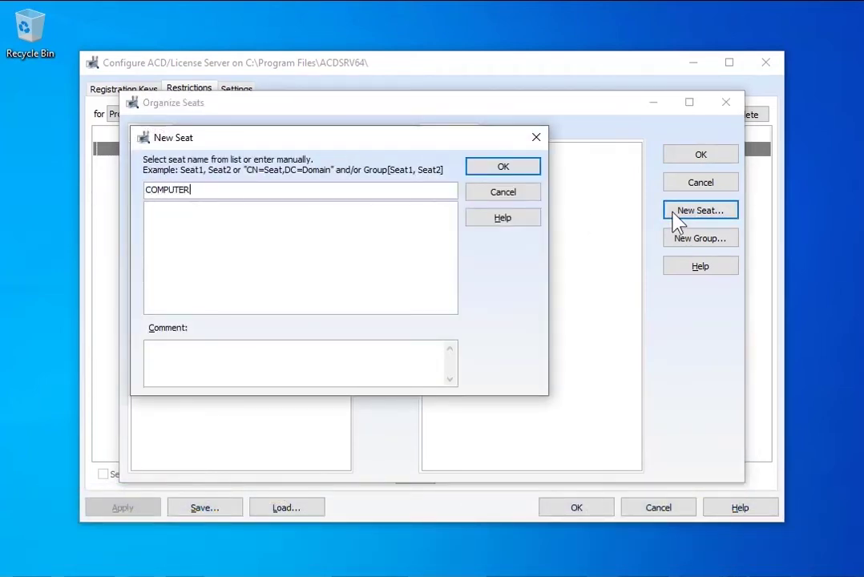
click(529, 170)
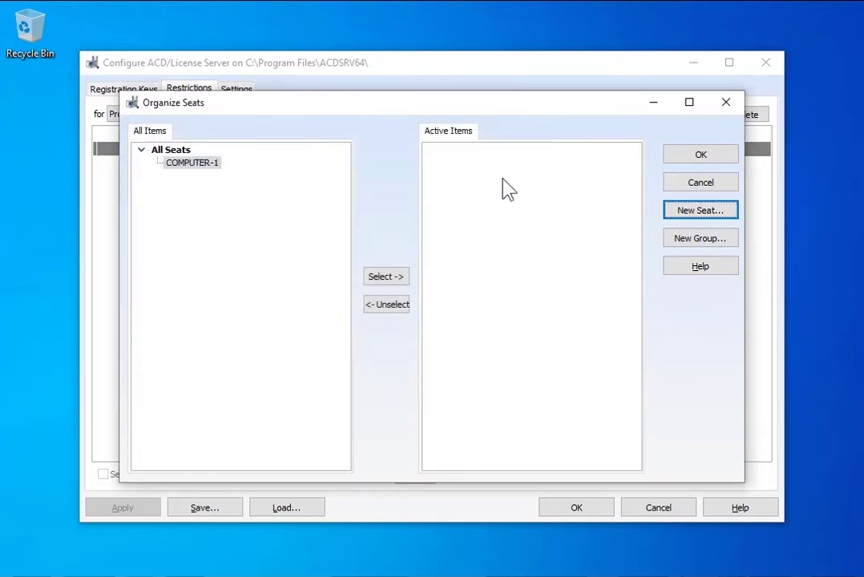
- Add COMPUTER-1 to the active items, allocate ACD/Method Selection Suite to it and apply the restrictions
click(394, 276)
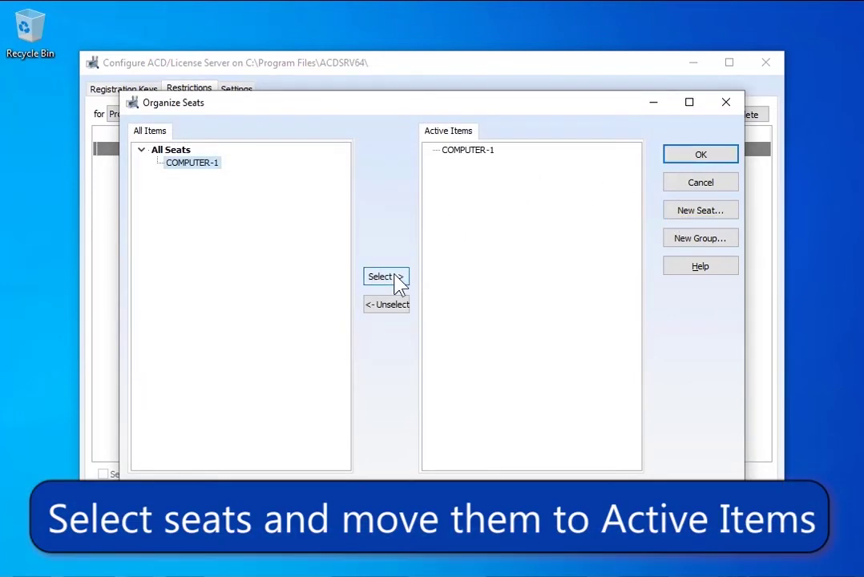
click(682, 160)
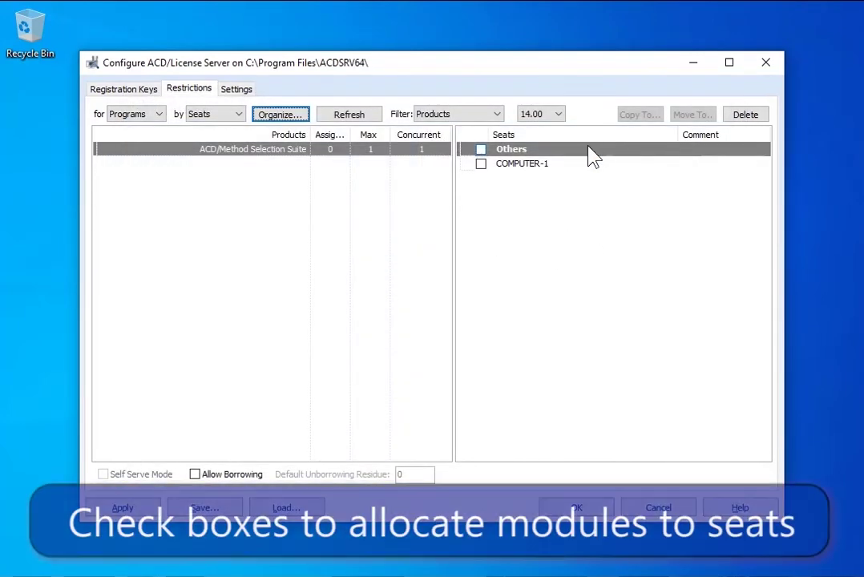
click(482, 165)
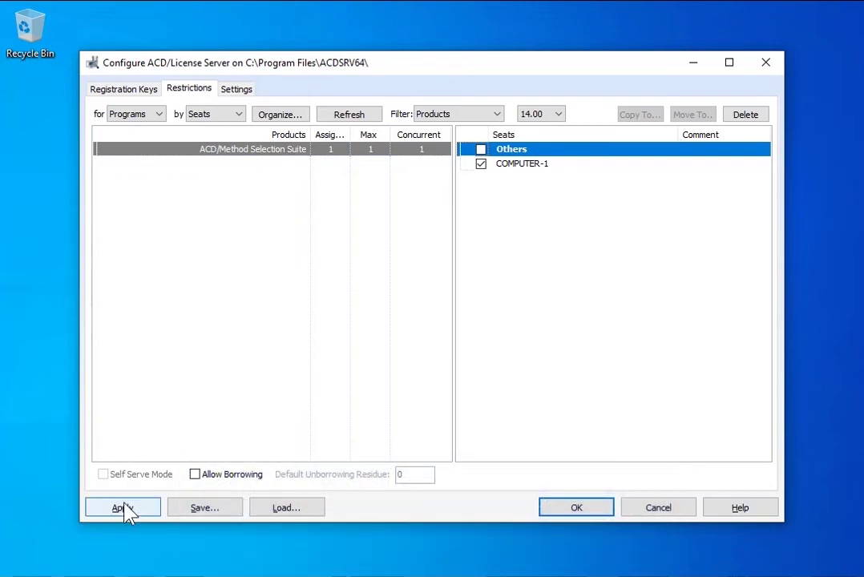
click(127, 510)
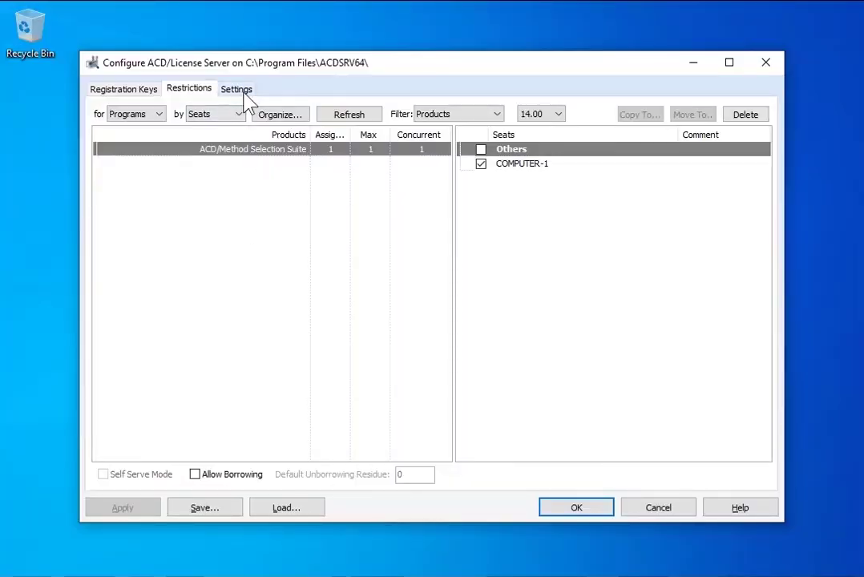
- Enable Collect Statistics in the license server settings, then save the configuration and close it
click(246, 91)
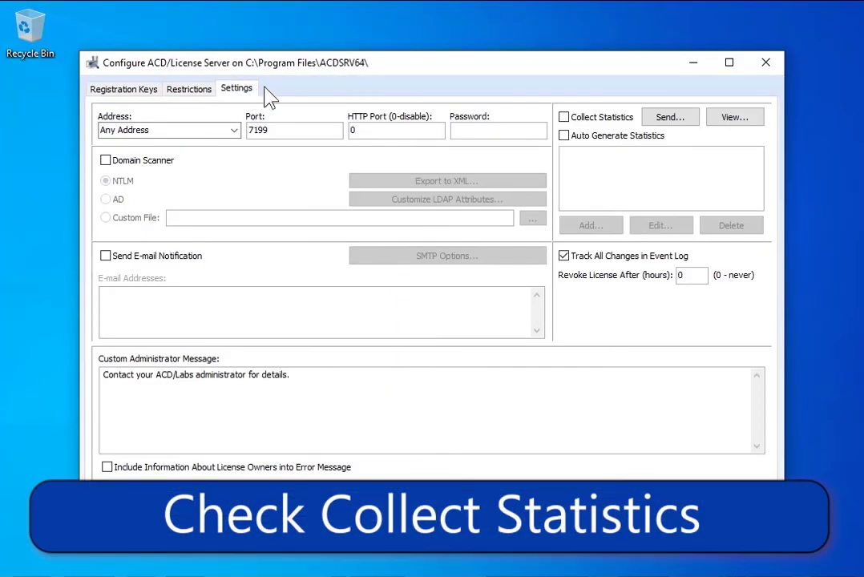
click(564, 118)
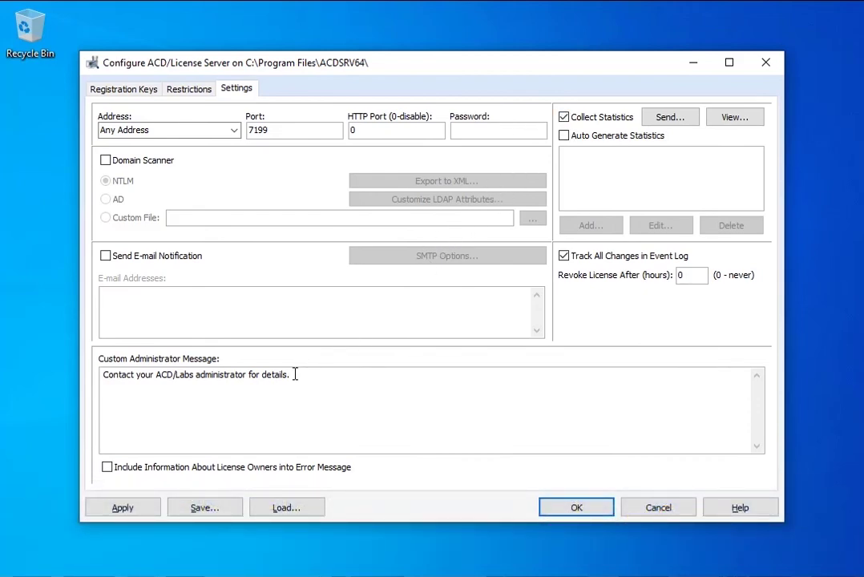
drag(295, 374, 99, 374)
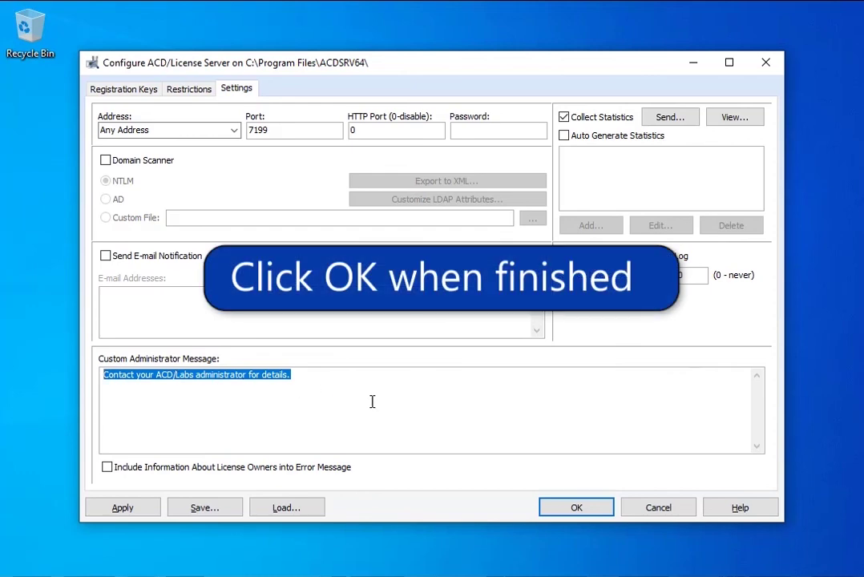
click(572, 513)
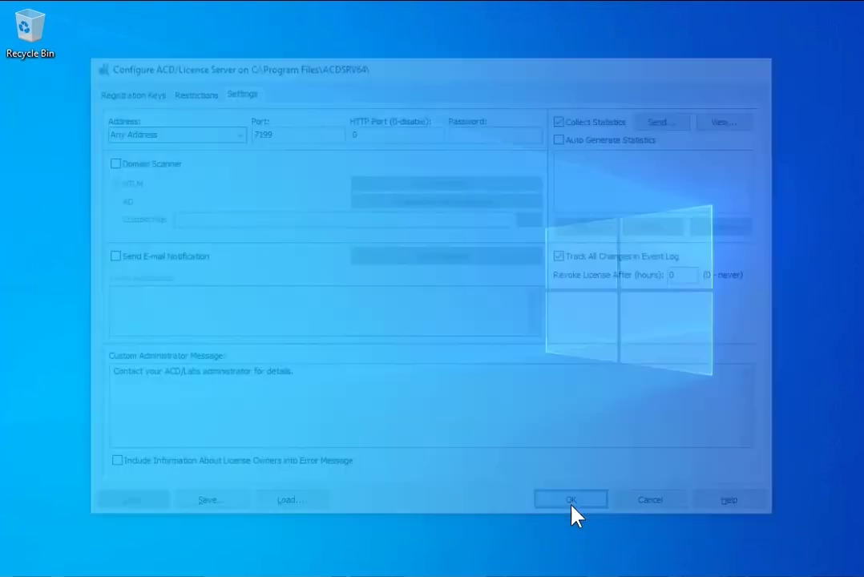